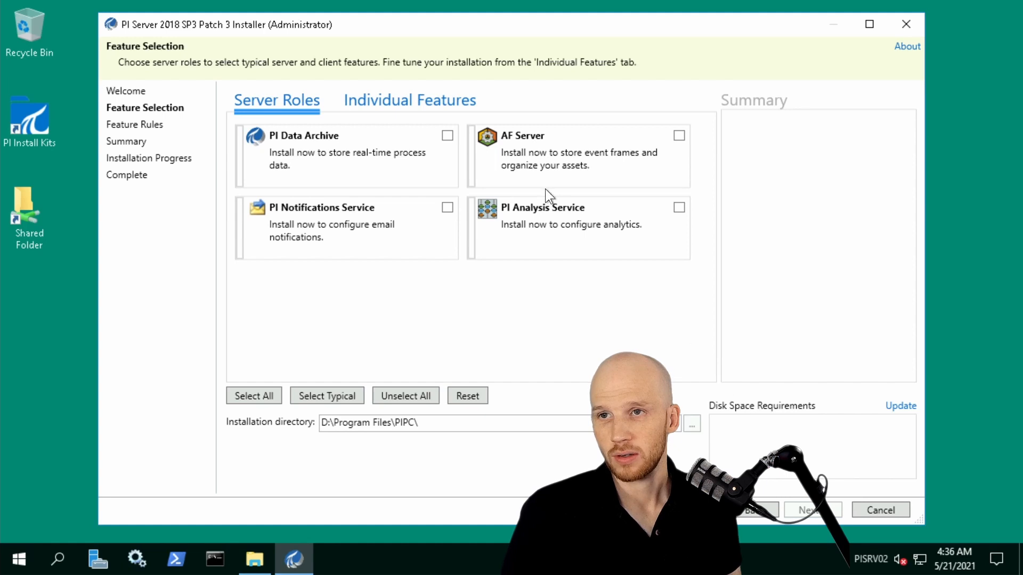
Select the PI Data Archive, AF Server, PI Notifications Service and PI Analysis Service roles for installation.
left_click(447, 136)
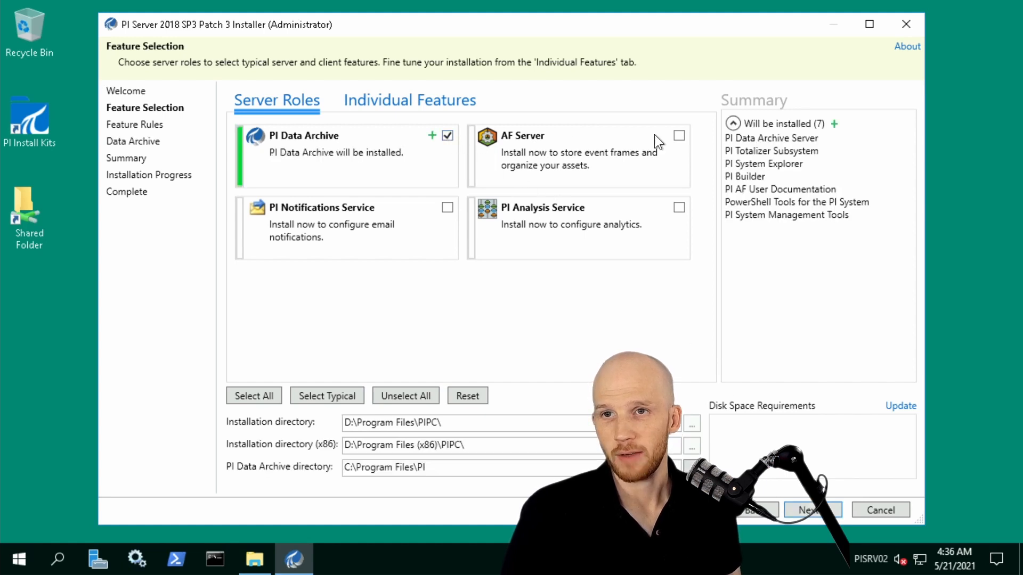
left_click(679, 135)
left_click(447, 208)
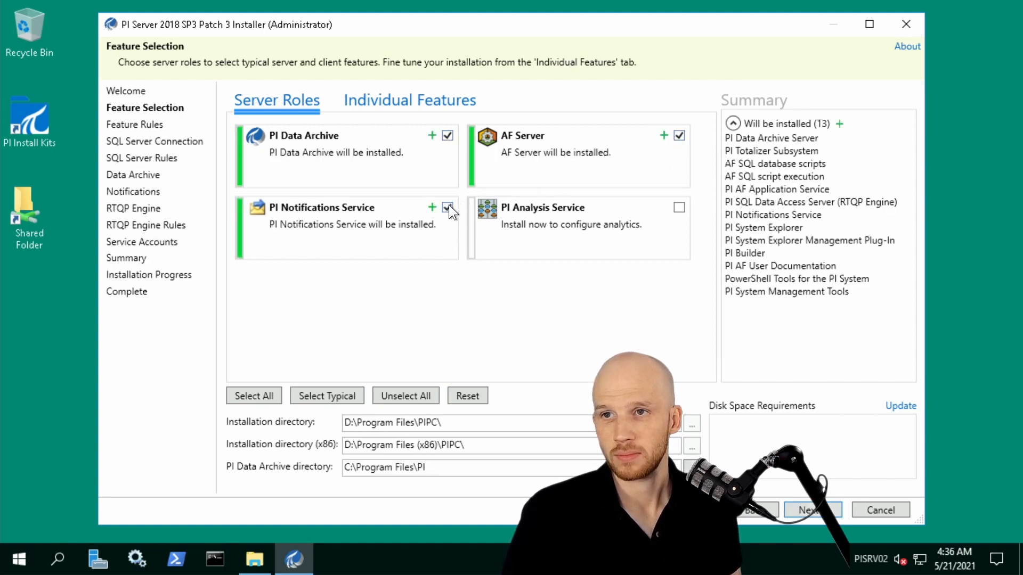
left_click(679, 207)
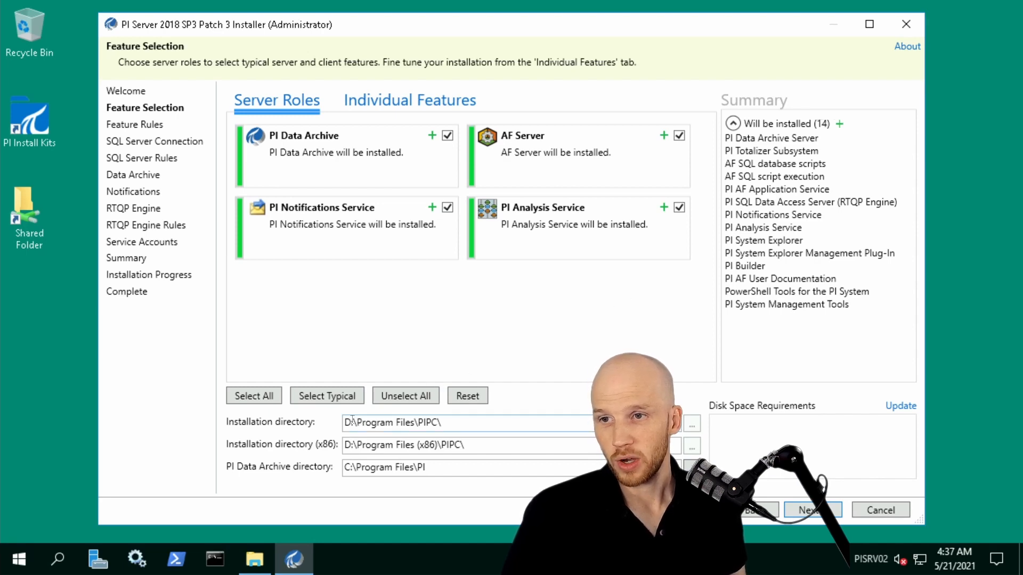
Set the PI Data Archive directory to D:\Program Files\PI and proceed to the SQL Server connection settings.
left_click(351, 468)
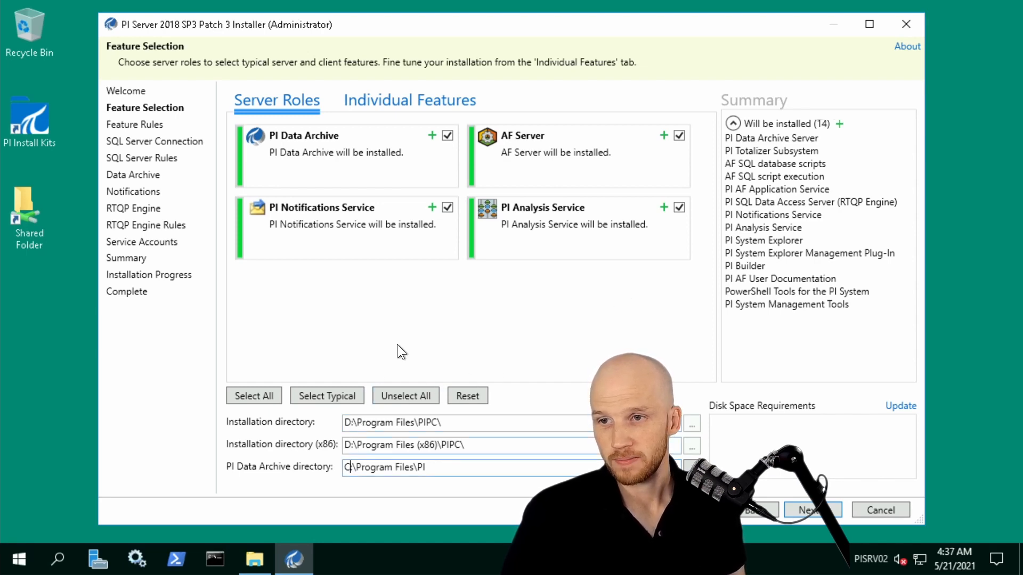
key("BackSpace")
type("D")
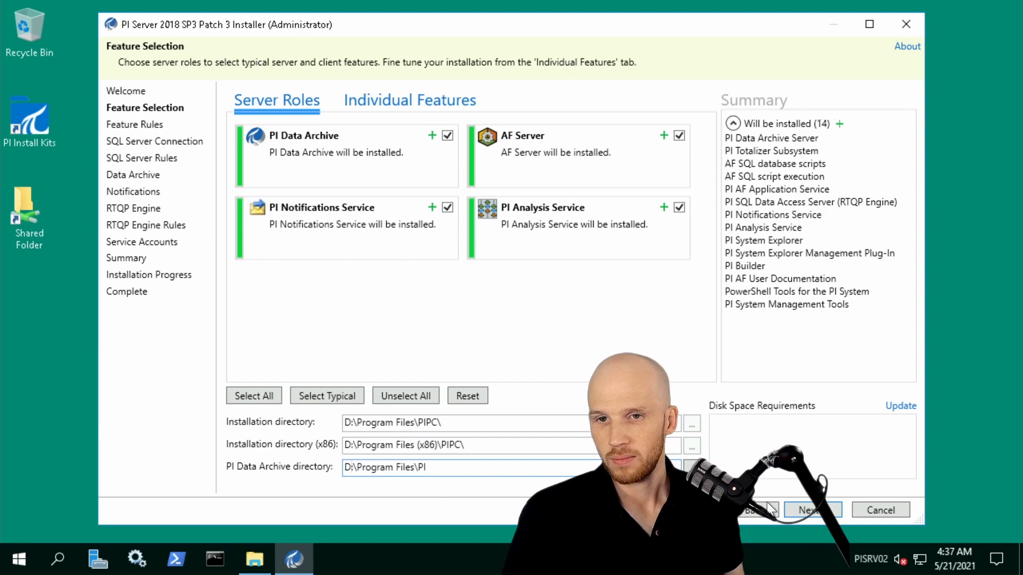
left_click(813, 511)
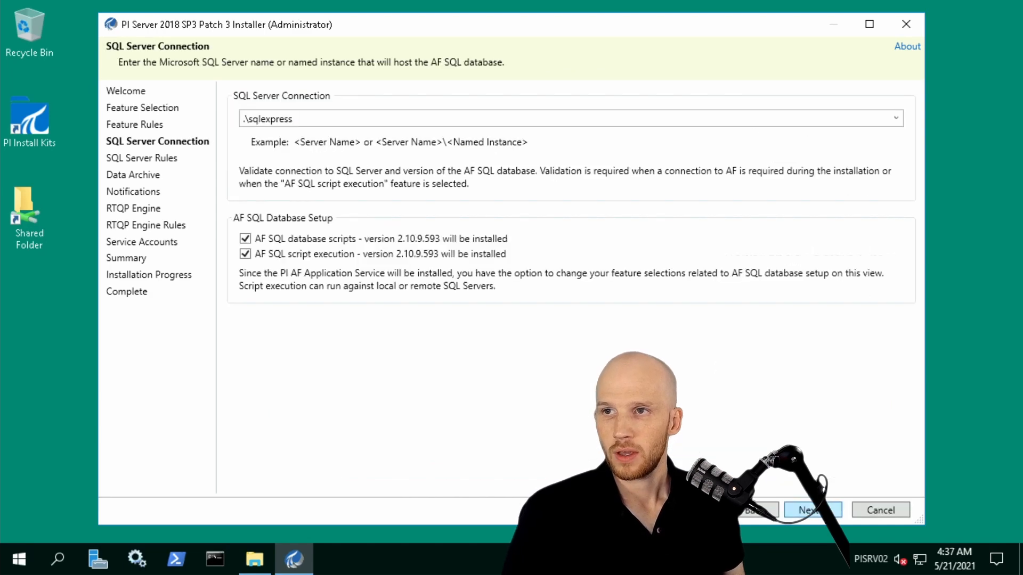
Set the SQL Server connection to PISQL01\sqlexpress.
left_click_drag(245, 117, 298, 135)
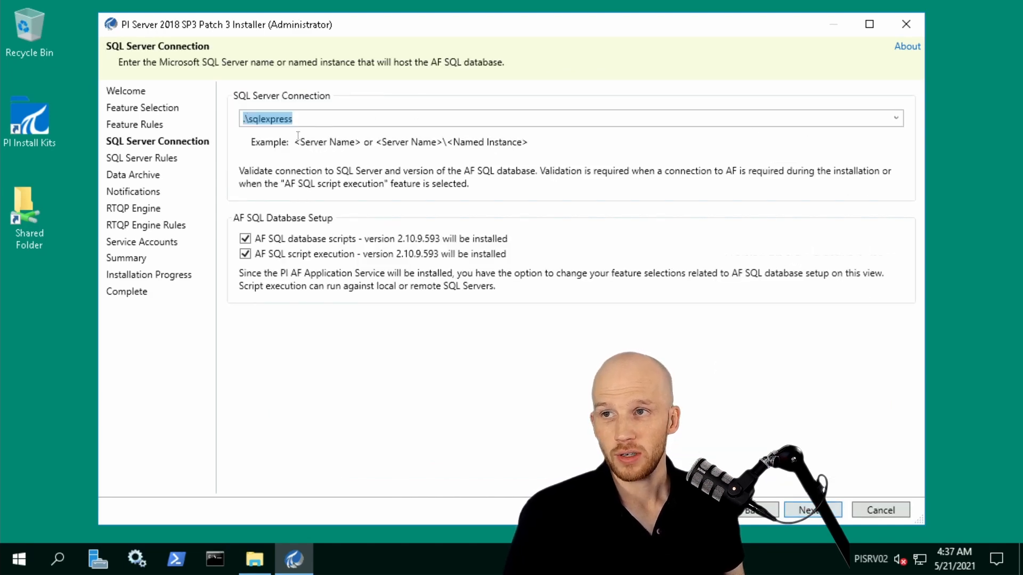
left_click(245, 118)
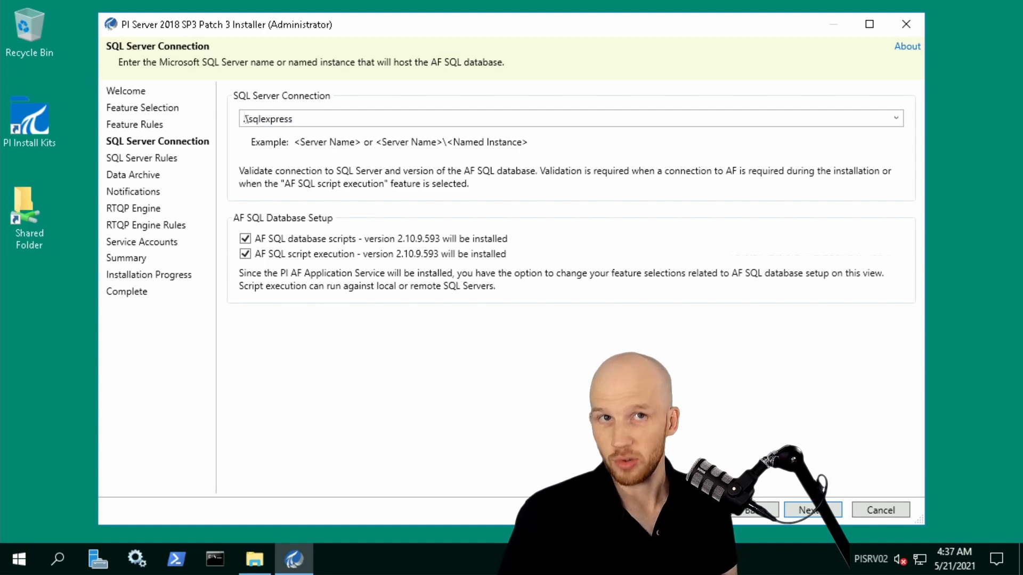
type("PISQL0")
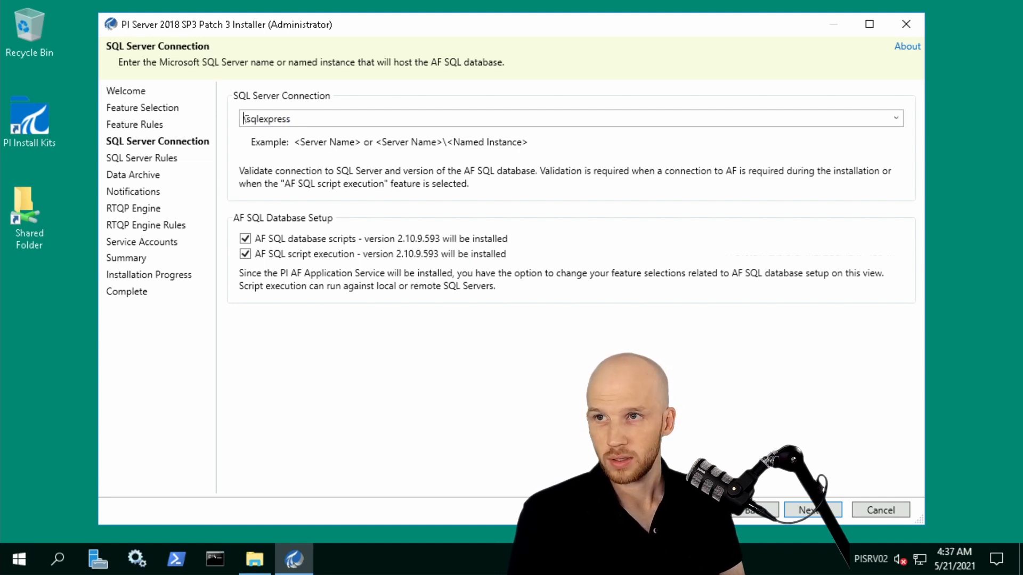
type("1")
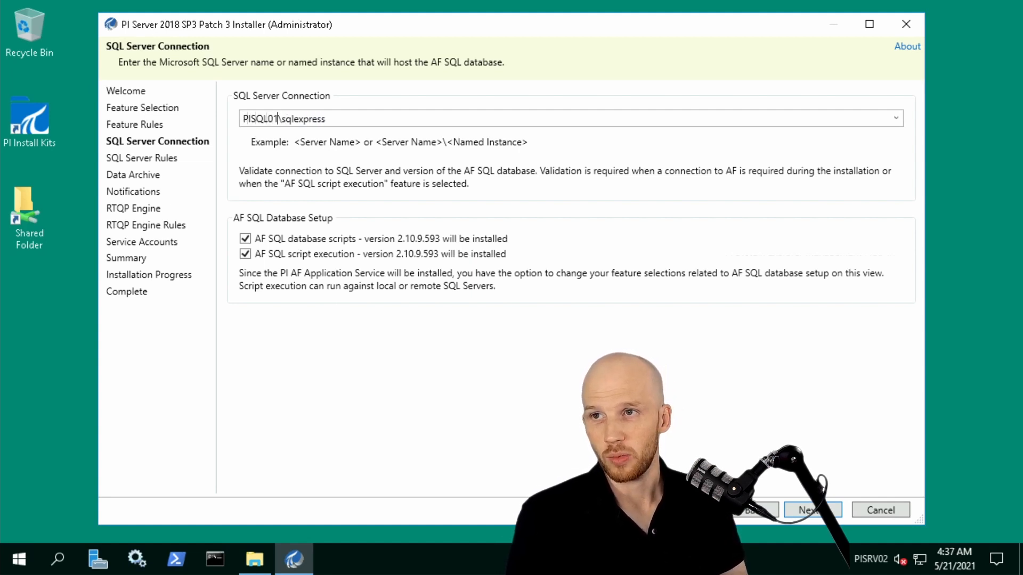
Exclude AF SQL script execution and the AF SQL database scripts, and proceed to the Data Archive options.
left_click(245, 254)
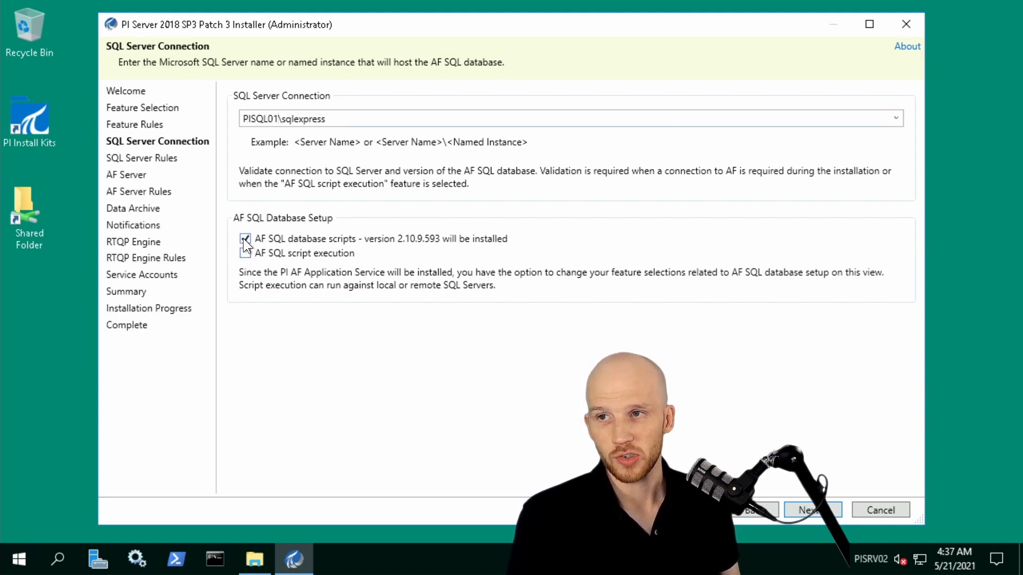
left_click(245, 238)
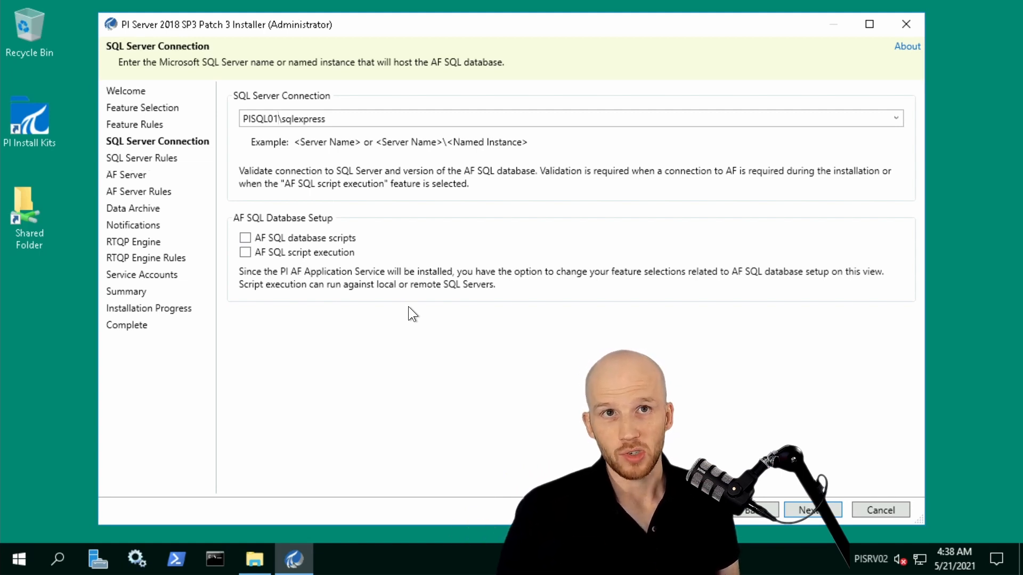
left_click(835, 511)
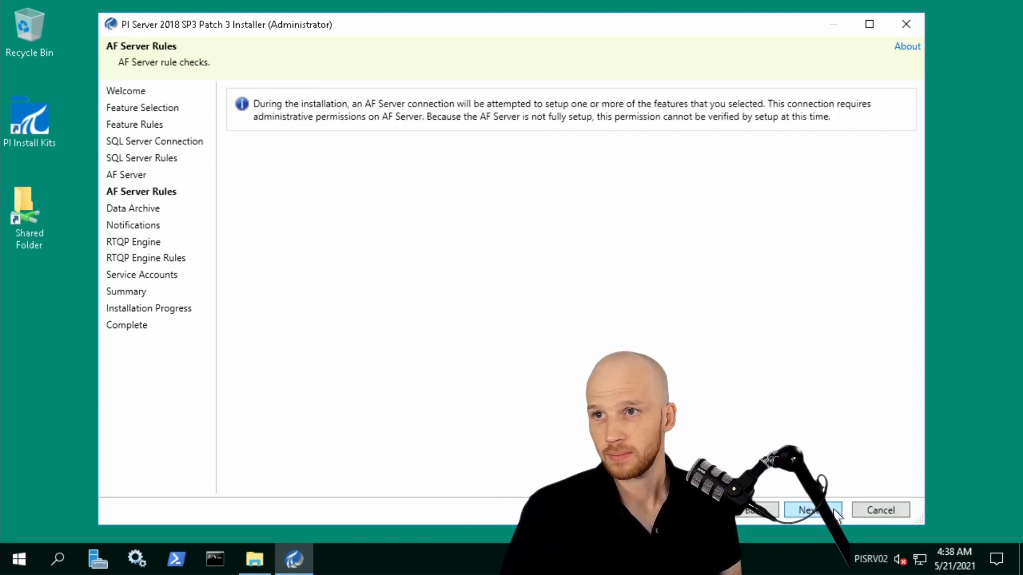
left_click(835, 510)
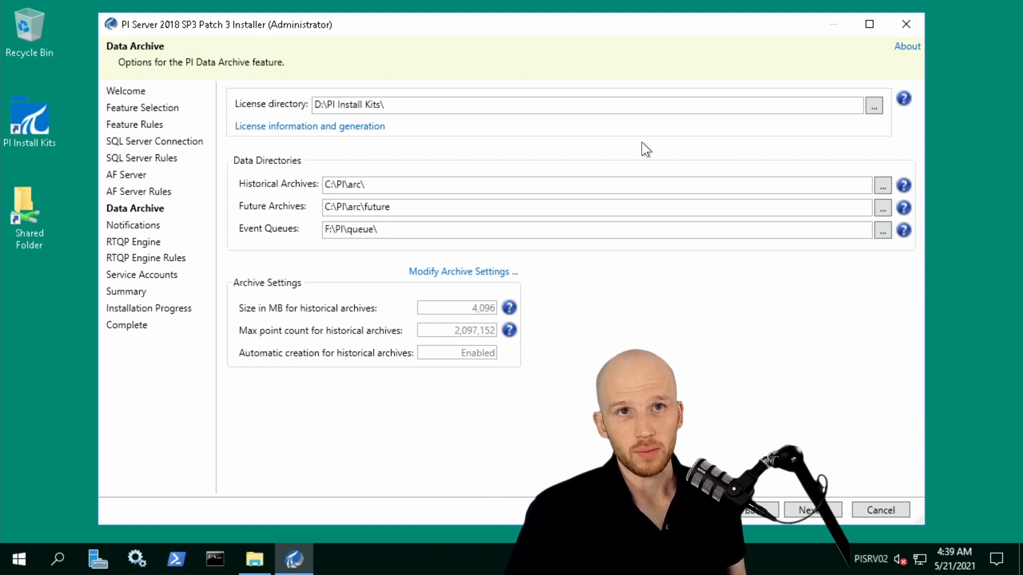
Load pilicense.dat from the Training License folder as the Data Archive license.
left_click(874, 107)
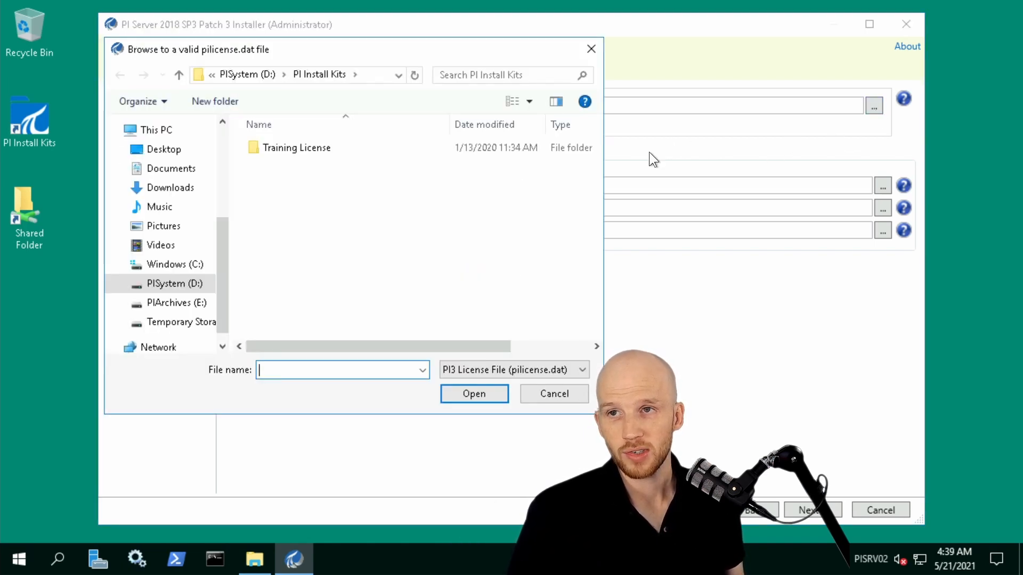
double_click(283, 146)
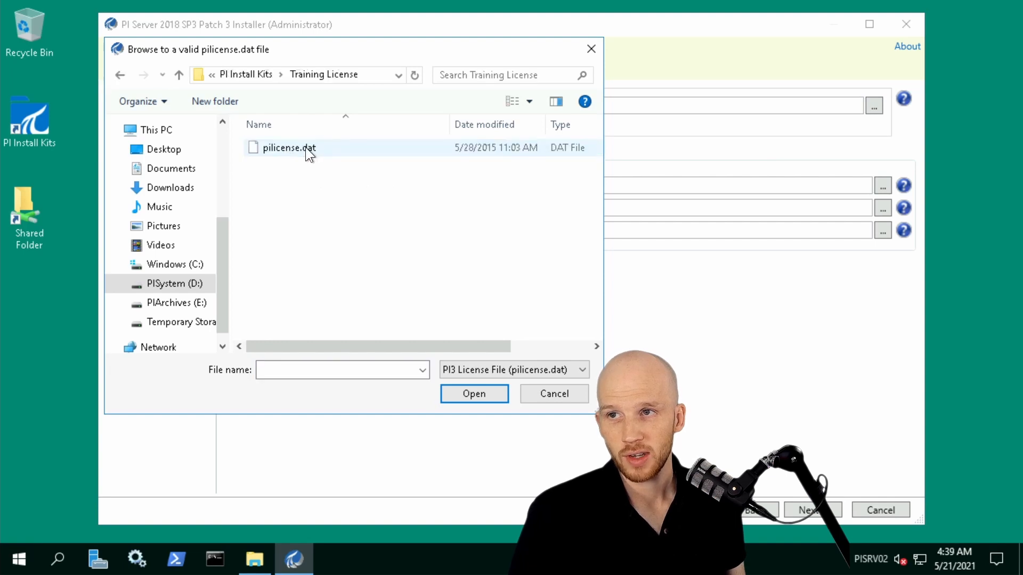
left_click(308, 148)
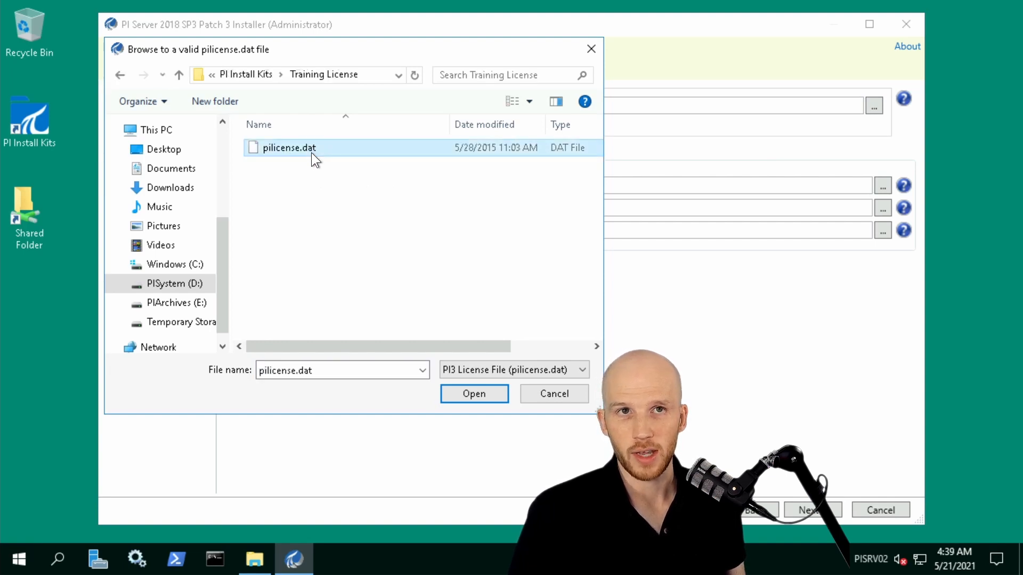
left_click(462, 400)
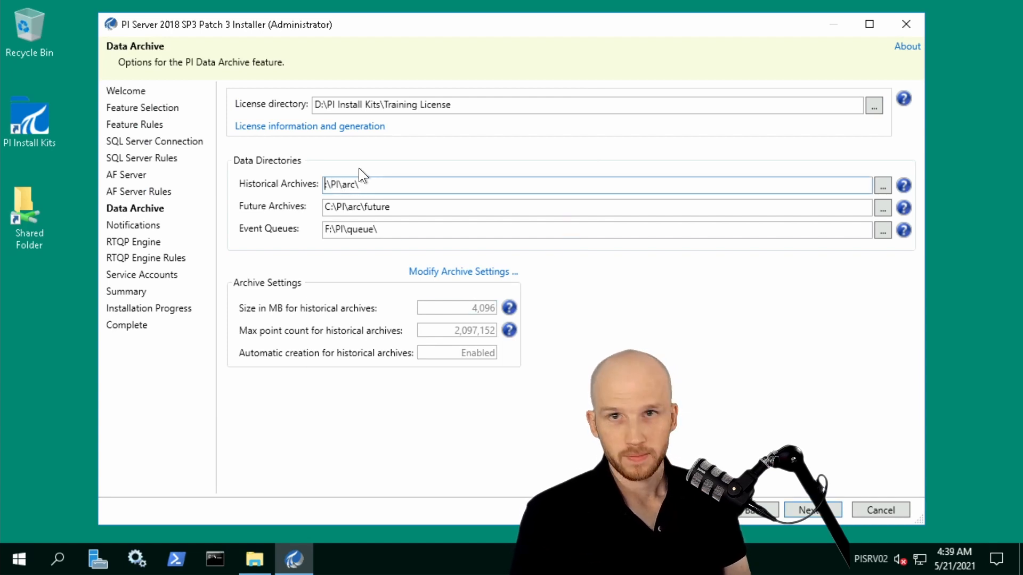
Set the future archives directory to D:\PI\arc\future and the event queues directory to D:\PI\queue\, and continue to the notification settings.
left_click(331, 207)
key("BackSpace")
type("D")
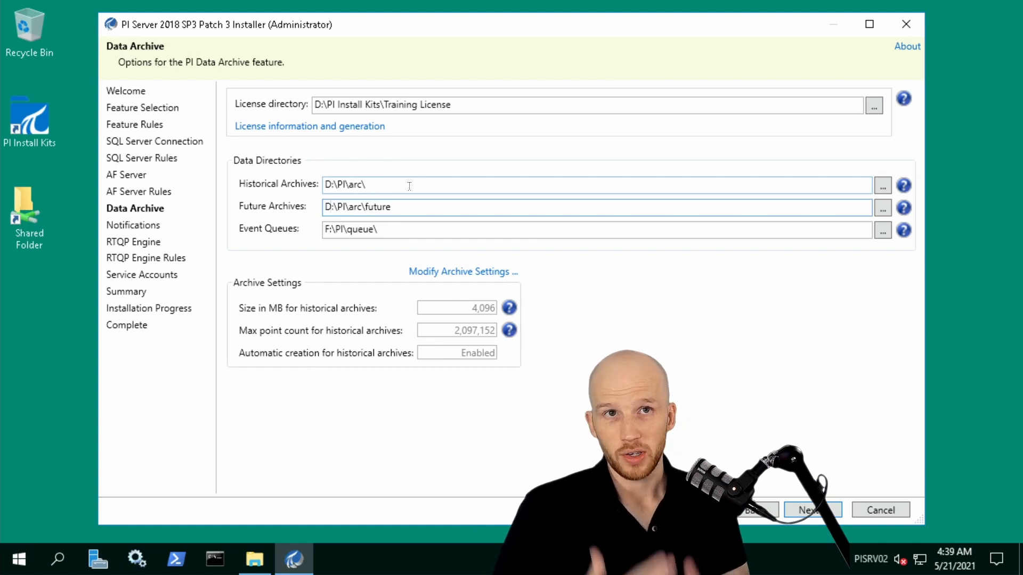
key("Tab")
key("Delete")
type("D")
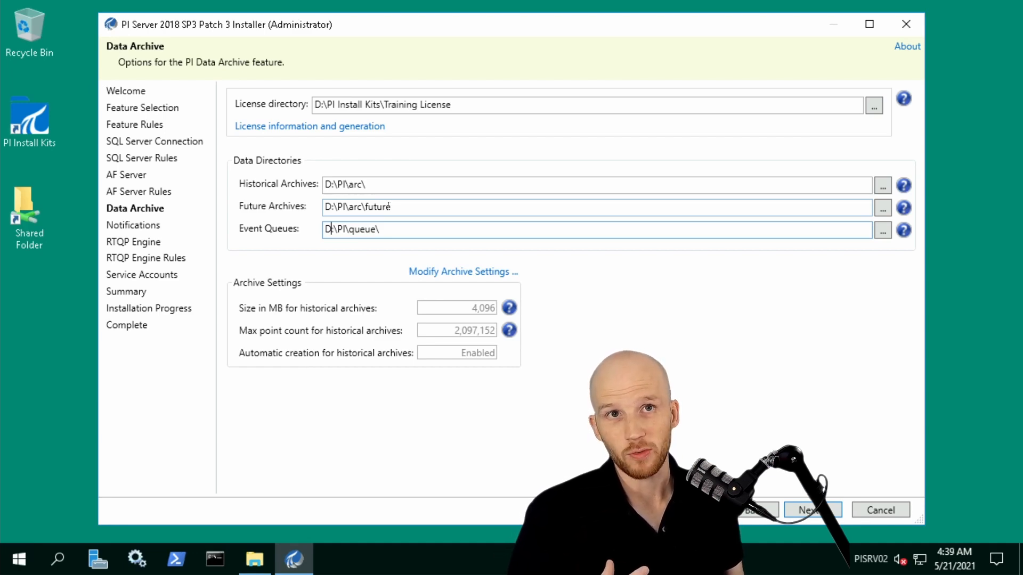
key("Return")
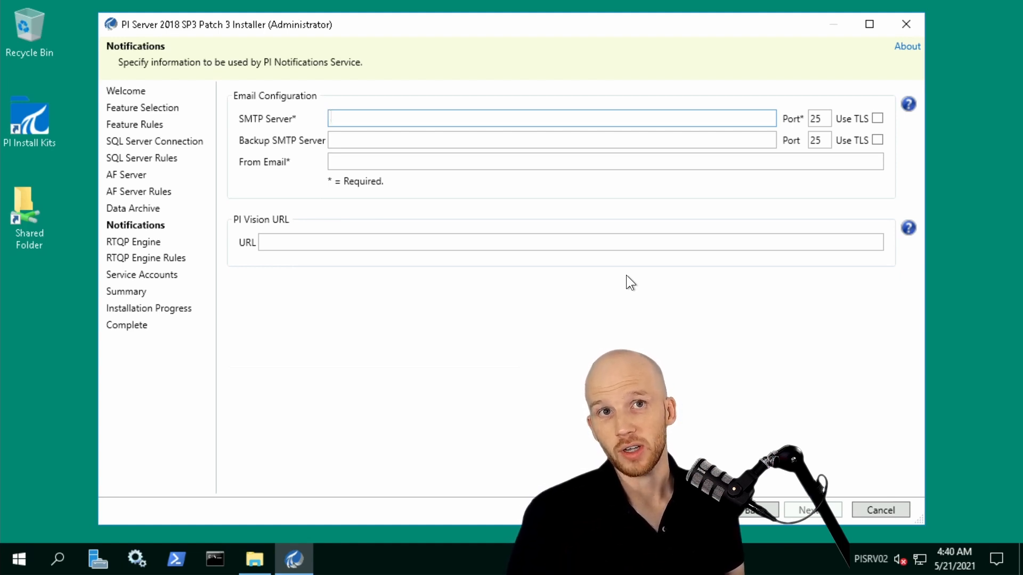
Set the SMTP server to PISQL01.PISCHOOL.INT, fill in the sender's e-mail address and proceed to the RTQP Engine settings.
type("PISQL01.PISCHOOL.INT")
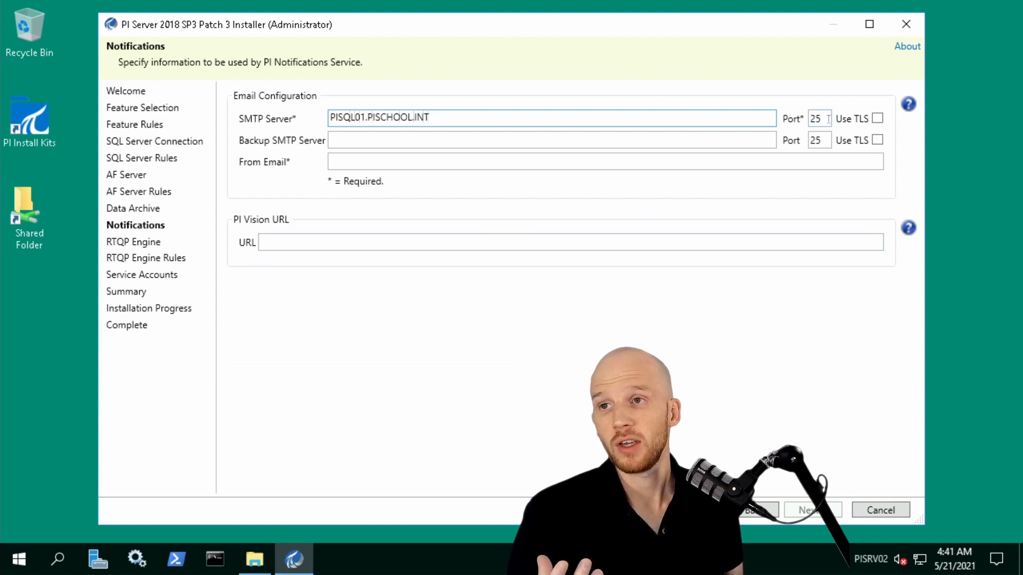
left_click(795, 161)
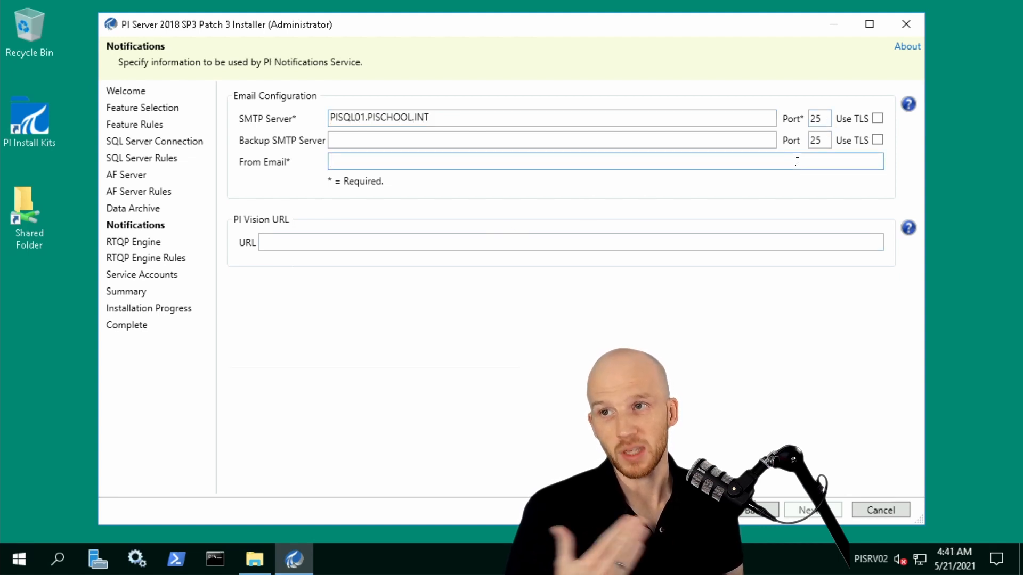
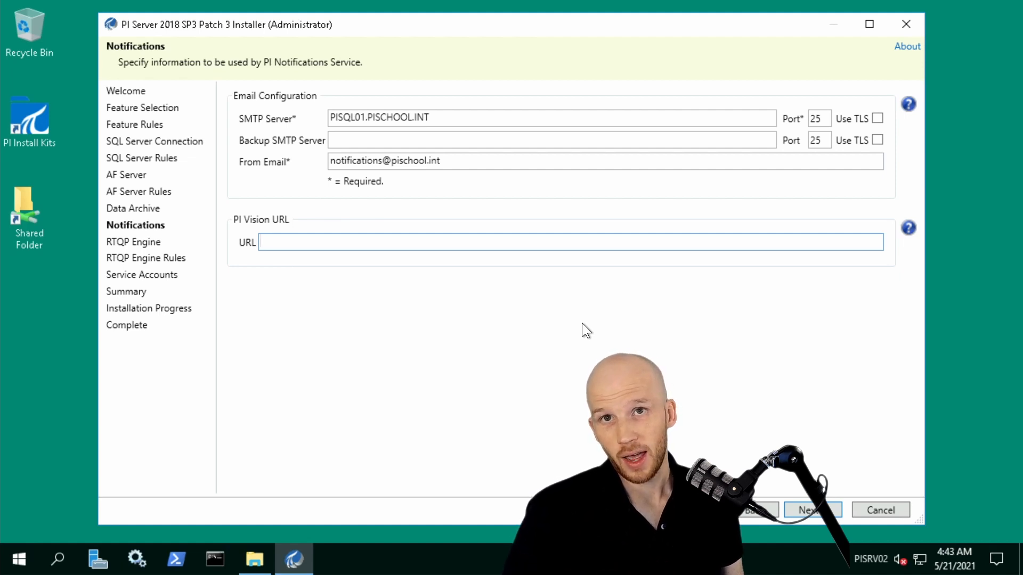
left_click(802, 509)
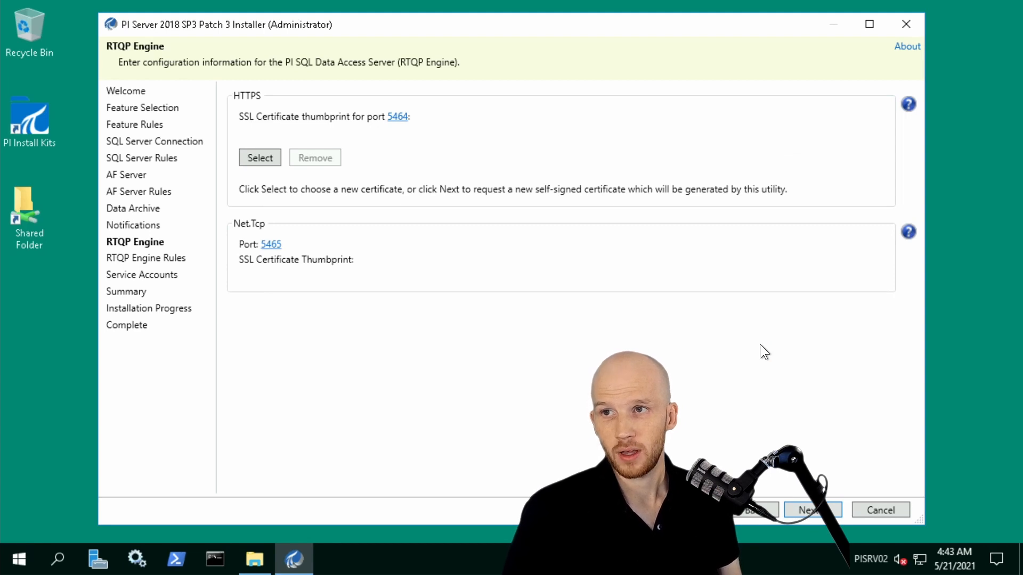
Assign the PI RTQP certificate to the RTQP Engine's HTTPS port and proceed to the service accounts.
left_click(257, 157)
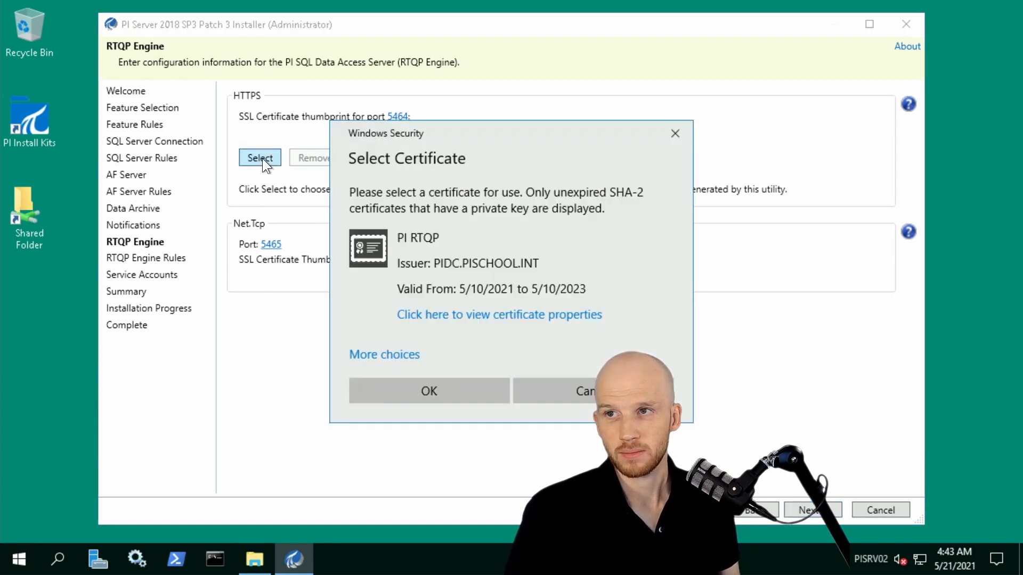
left_click(463, 392)
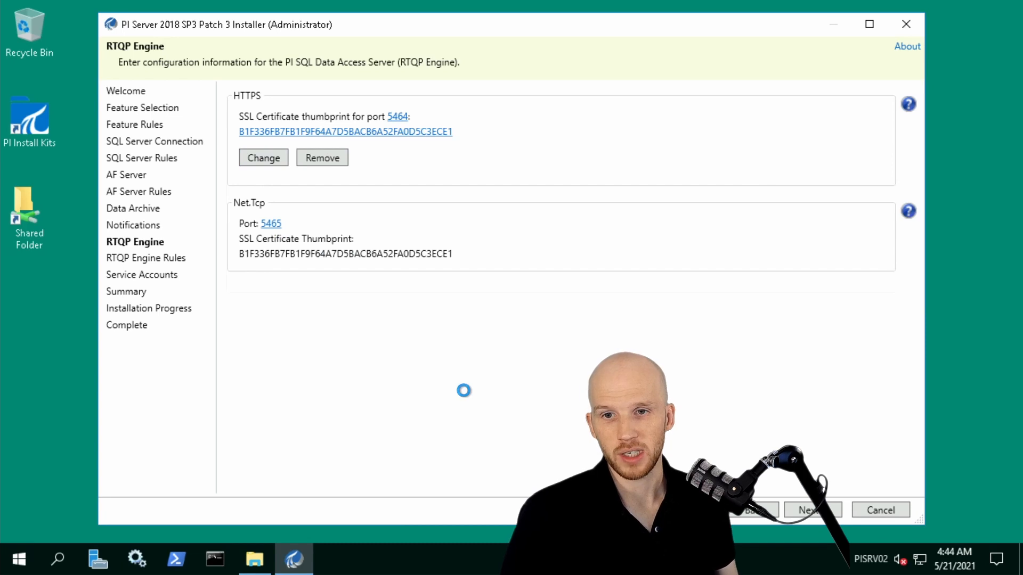
left_click(819, 510)
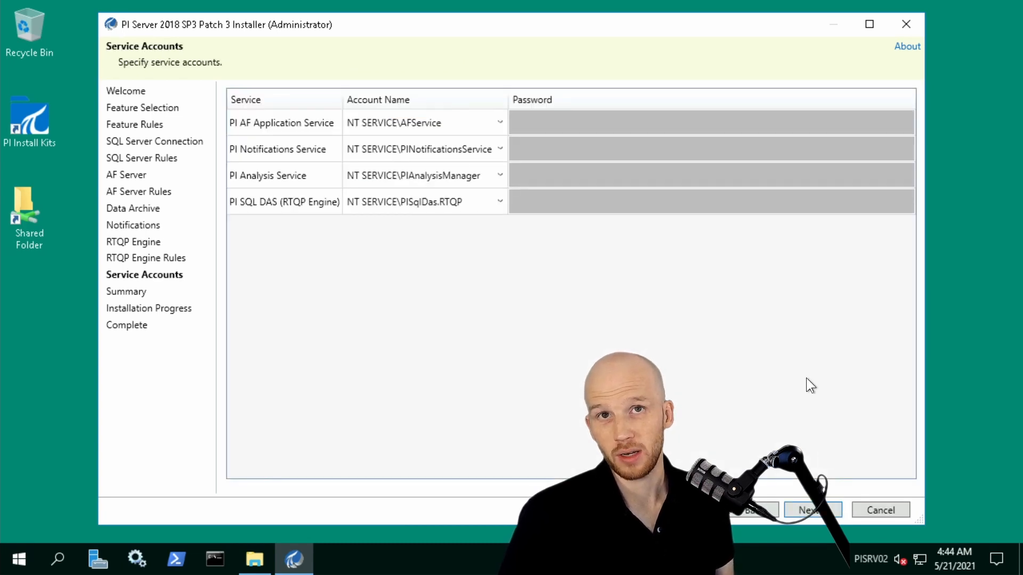
Set the AF, Notifications, Analysis and RTQP service accounts to PISCHOOL\SVC-PIAF$, SVC-PINOTIF$, SVC-PIANALYT$ and SVC-PIRTQP$ respectively.
left_click(424, 124)
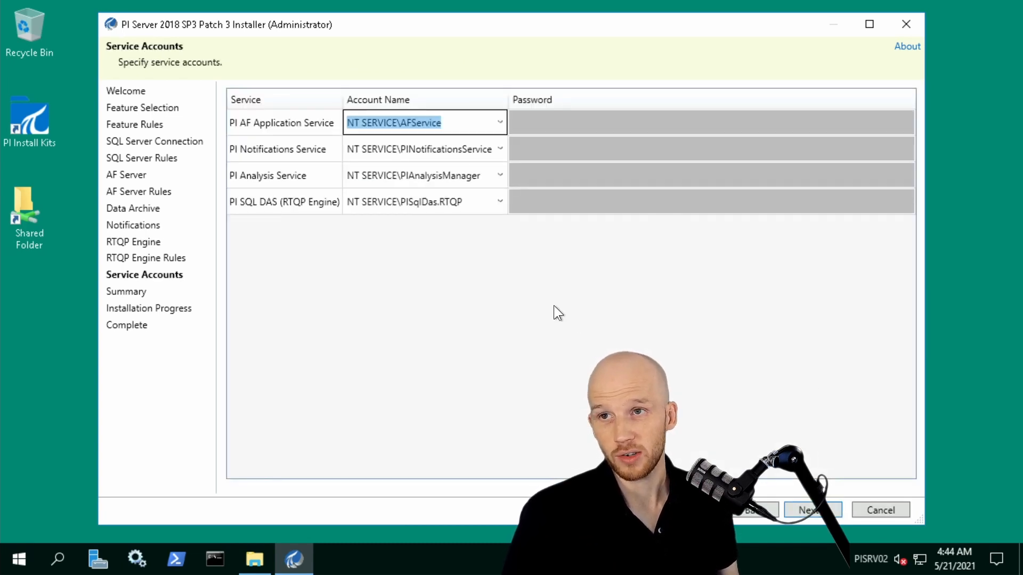
type("PISCHOOL\\SVC-PIAF$")
key("Down")
type("PISCHOOL\\SVC-")
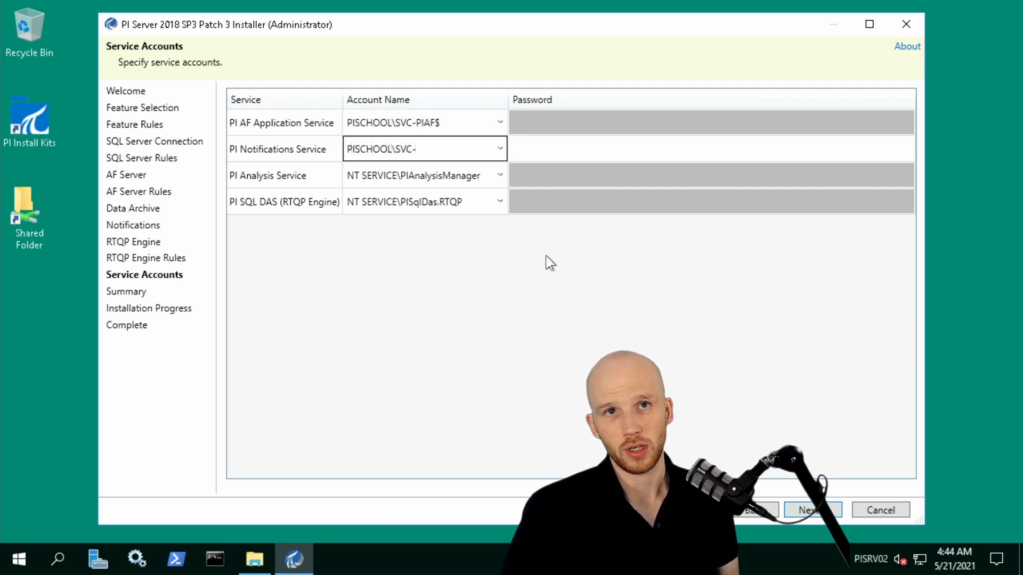
type("PIANALYT$")
key("Tab")
type("PISCHOOL\\SVC-PIANALYT$")
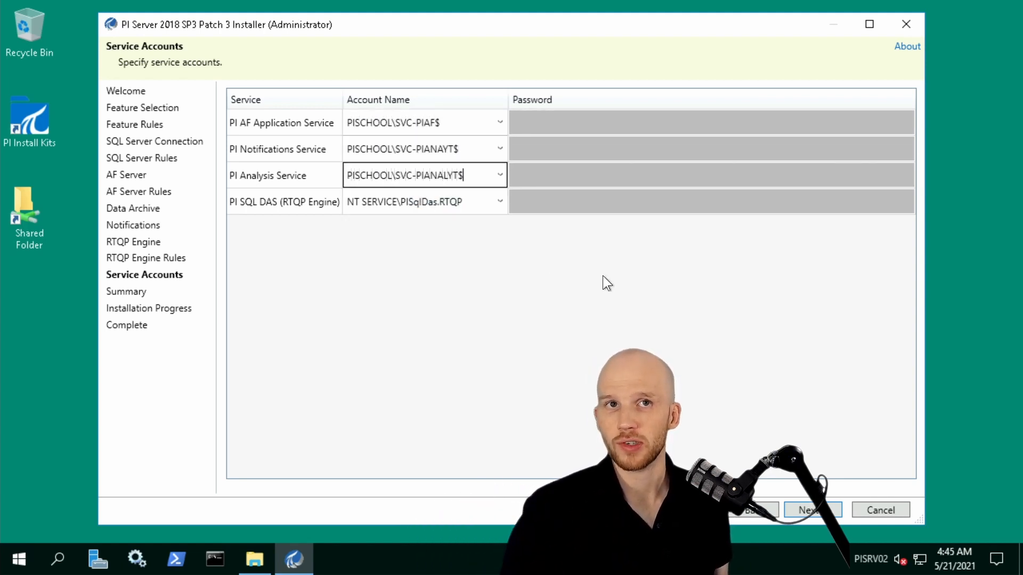
key("Tab")
type("PISCHOOL\\SVC-PIRTQP$")
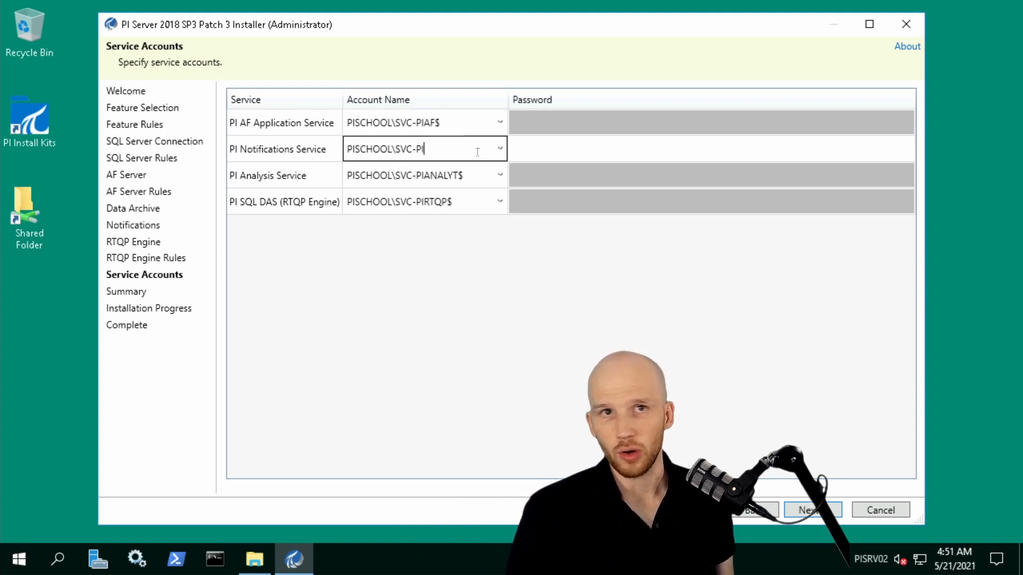
type("NOTIF$")
left_click(587, 316)
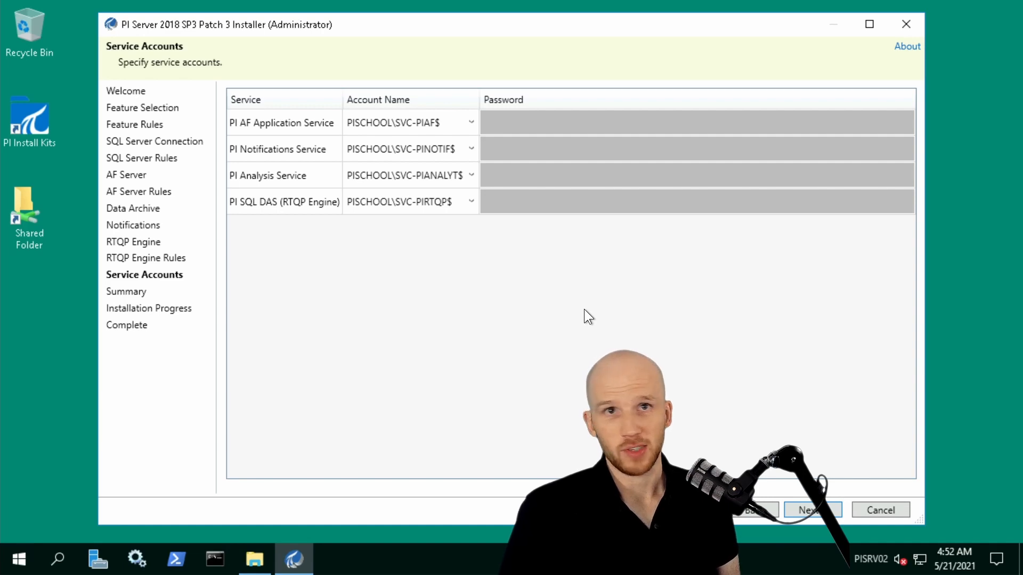
Accept the service accounts, install the selected PI Server features and close the installer on completion.
left_click(832, 504)
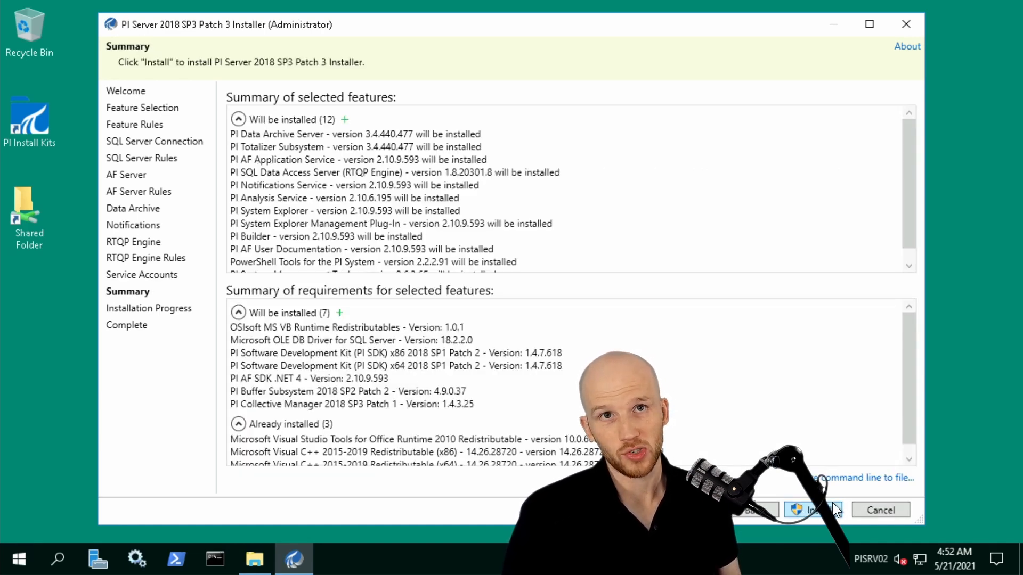
left_click(832, 503)
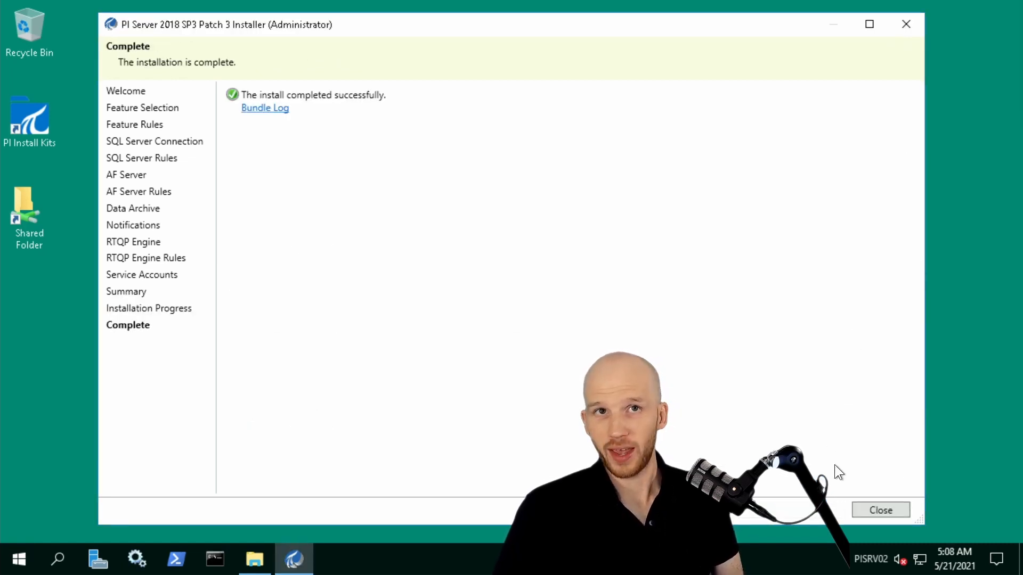
left_click(863, 509)
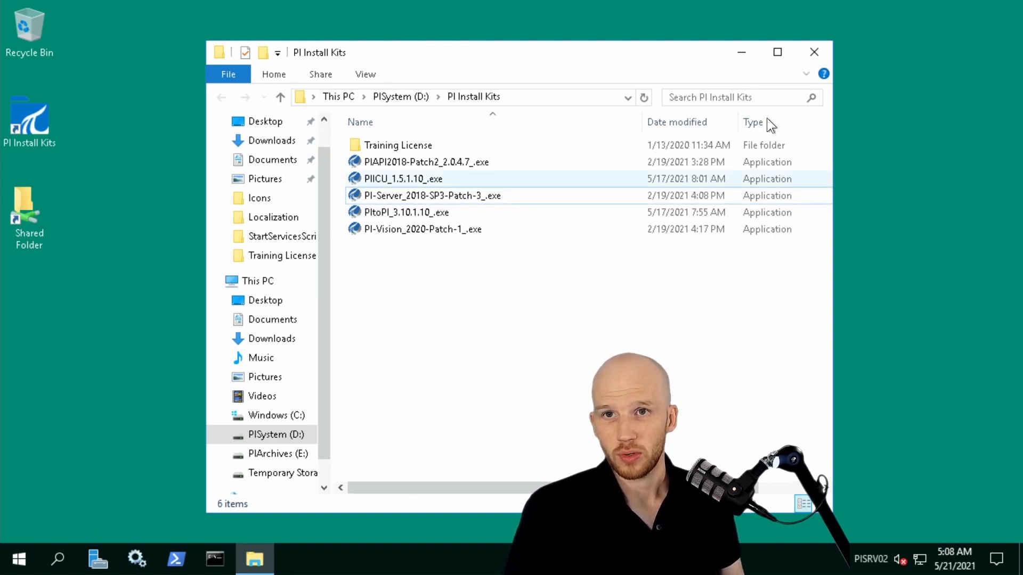
Close the PI Install Kits folder and launch PI System Explorer on PISRV02.
left_click(821, 55)
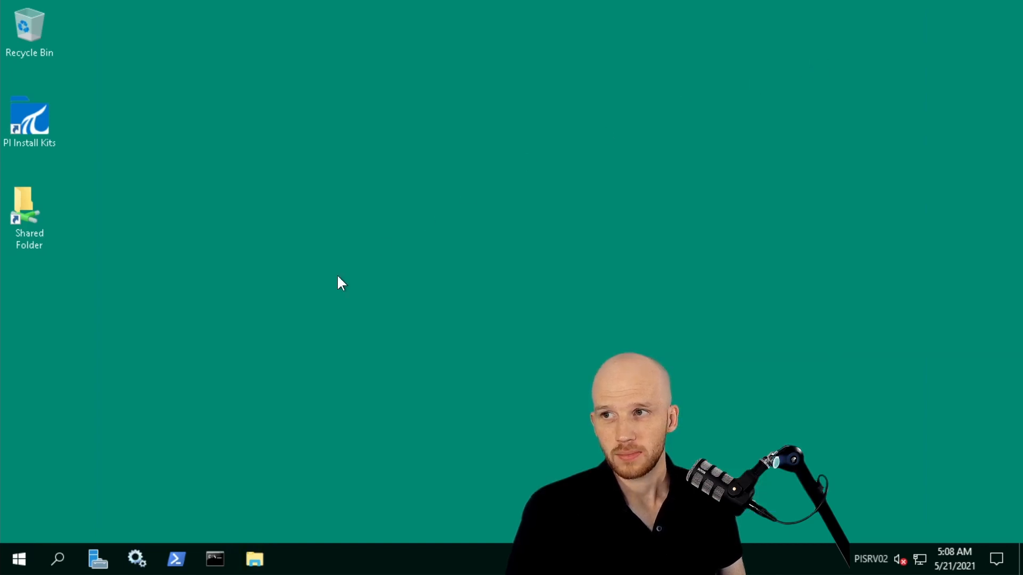
left_click(19, 561)
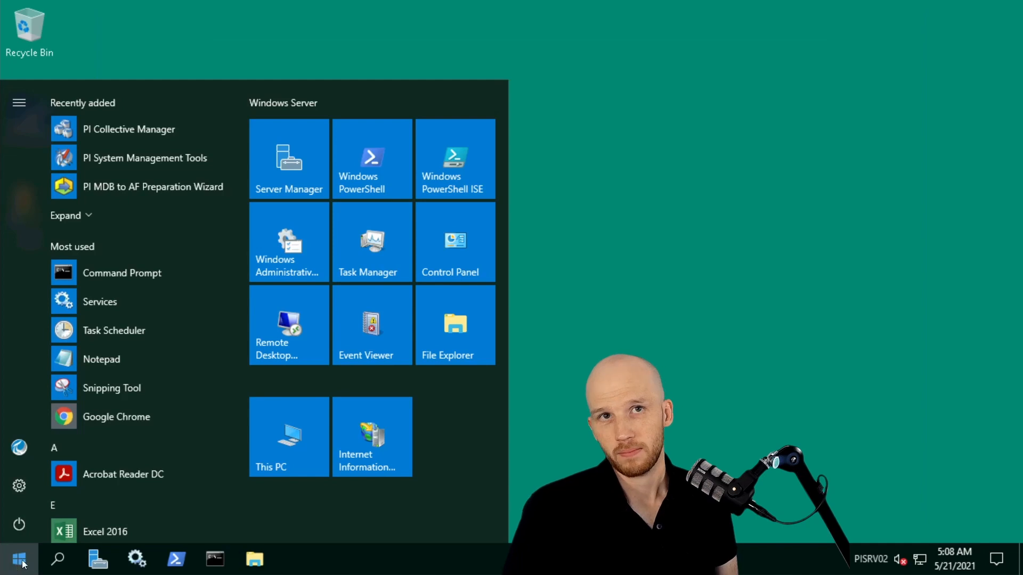
scroll(179, 383, "down", 10)
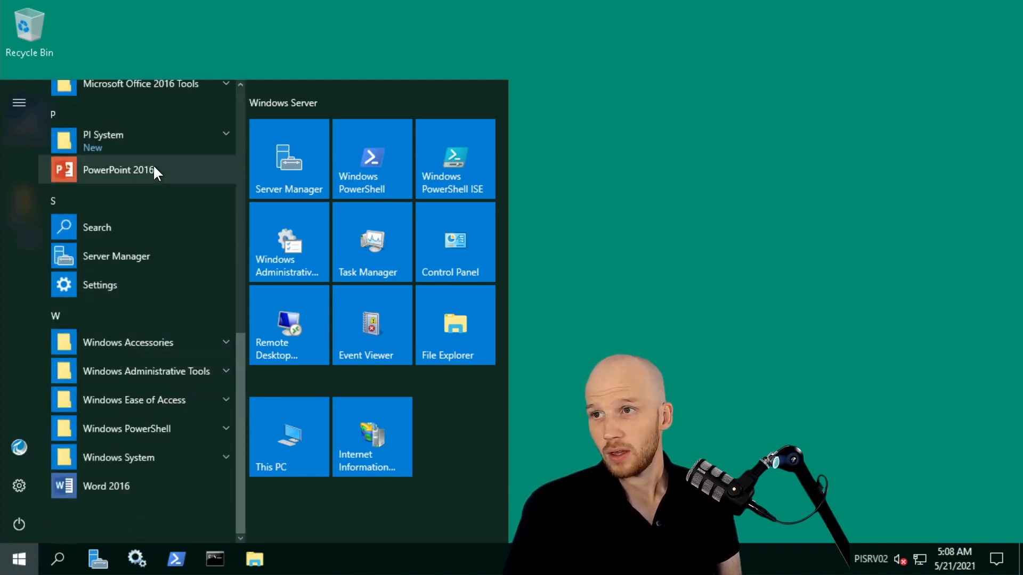
left_click(164, 150)
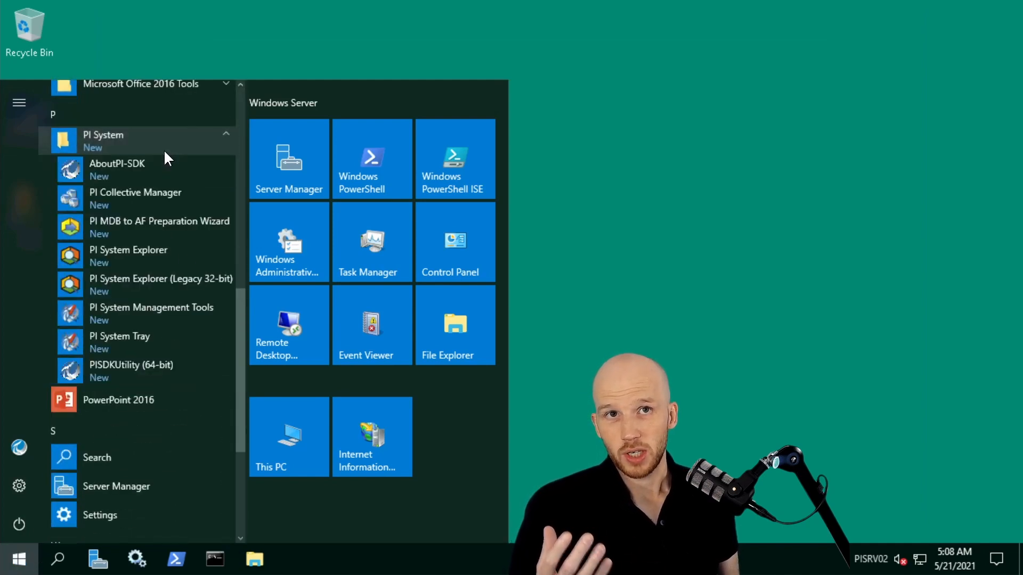
left_click(146, 255)
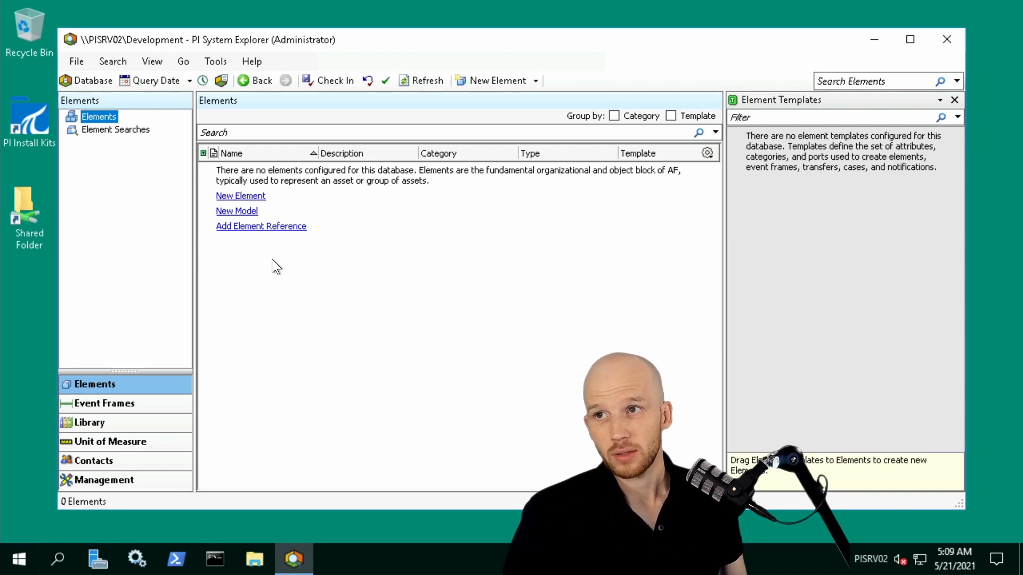
Switch to the PISQL01 remote session and launch PI System Explorer there.
mouse_move(367, 4)
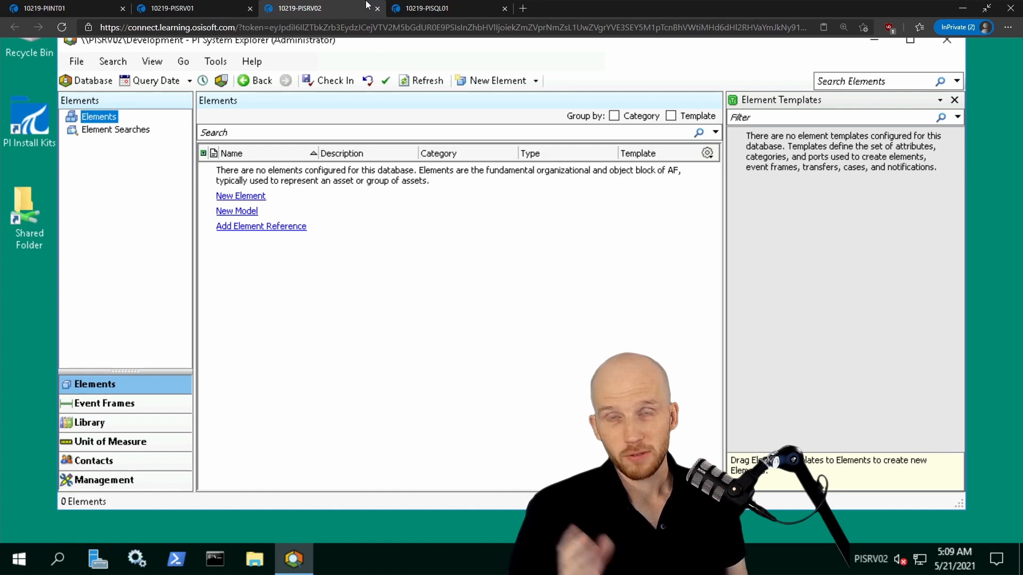
left_click(455, 14)
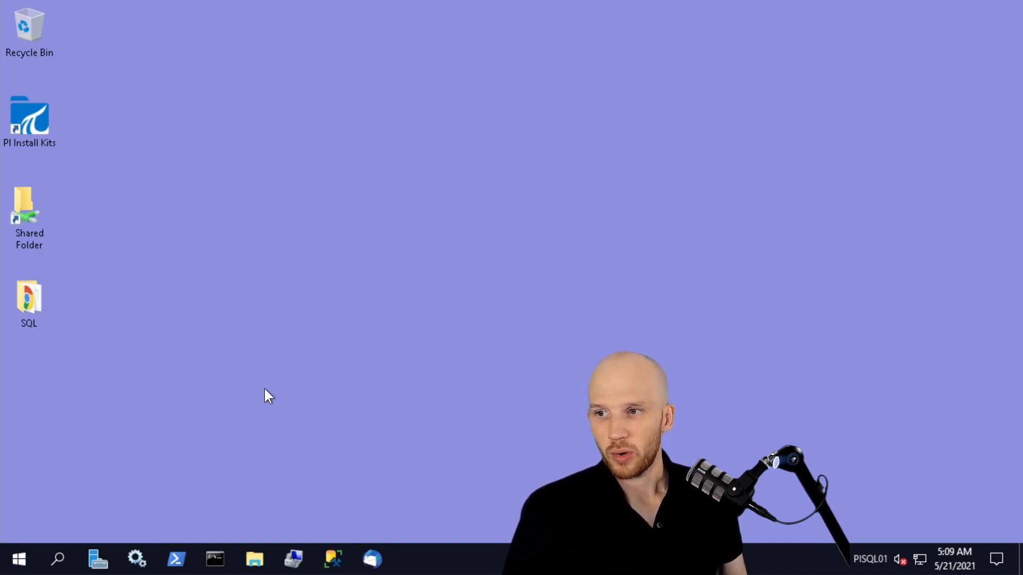
left_click(19, 559)
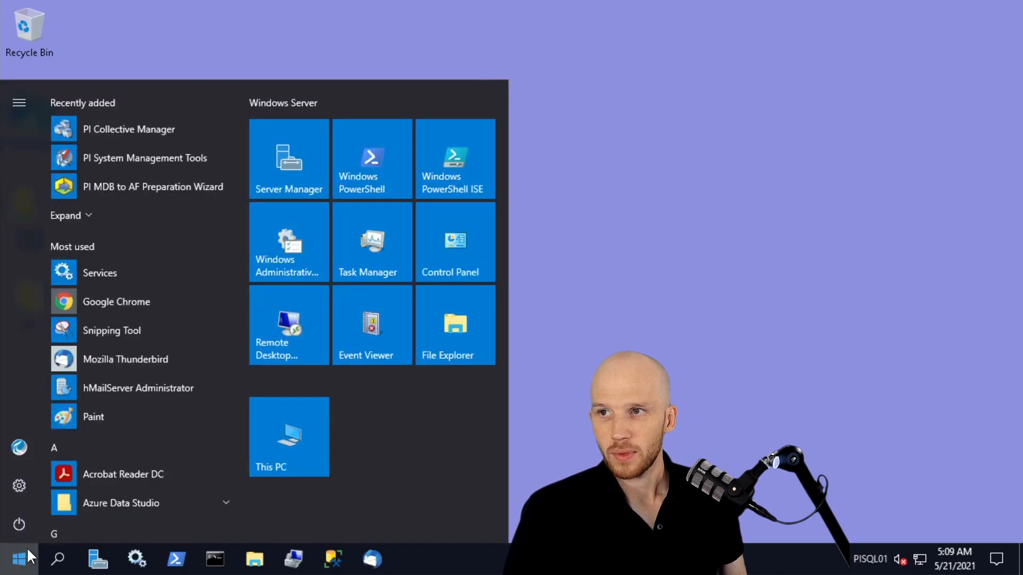
scroll(130, 355, "down", 10)
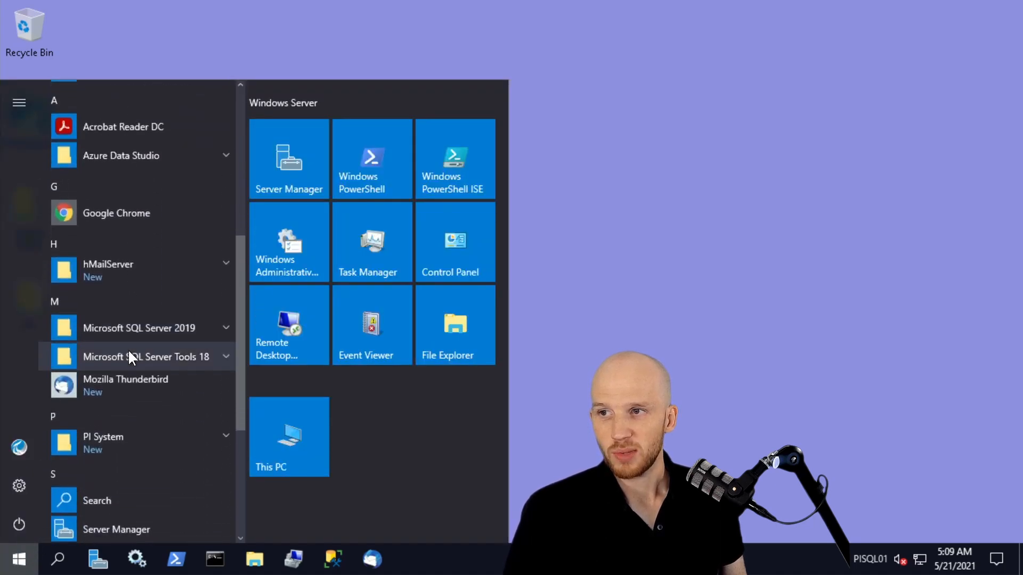
left_click(131, 229)
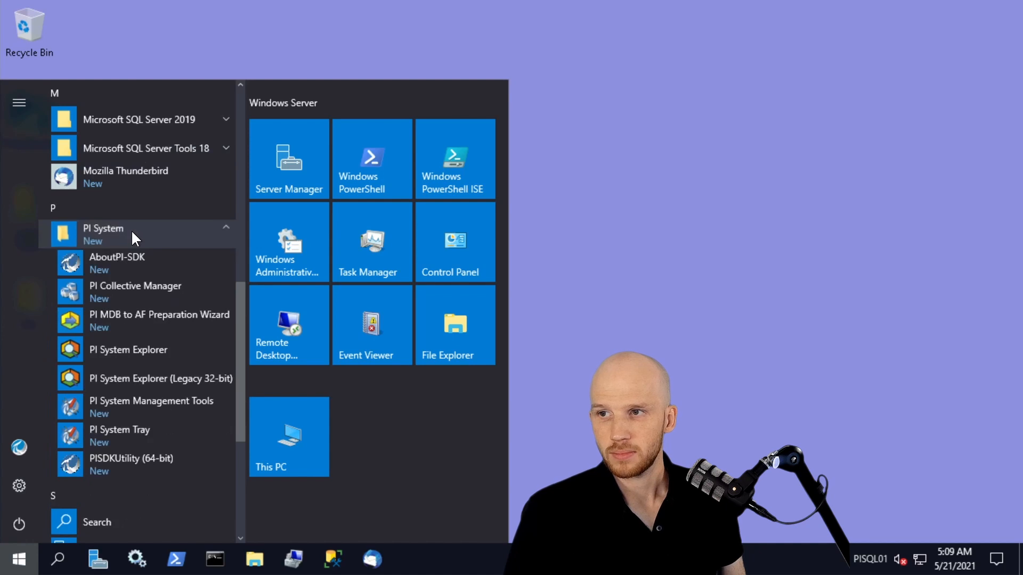
left_click(126, 350)
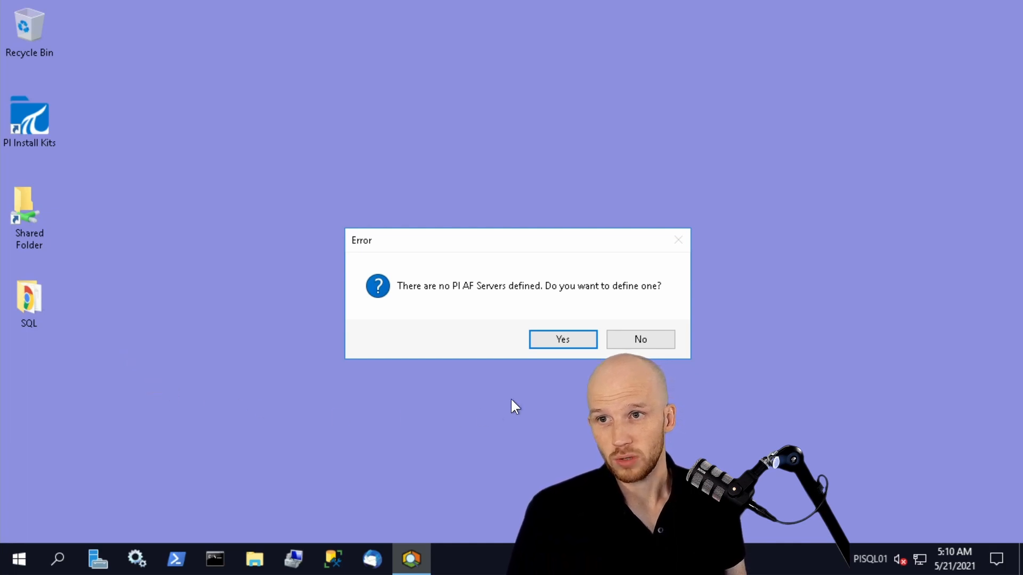
Define a new PI AF Server with host PIAF, connect to it and accept the server name change.
left_click(542, 341)
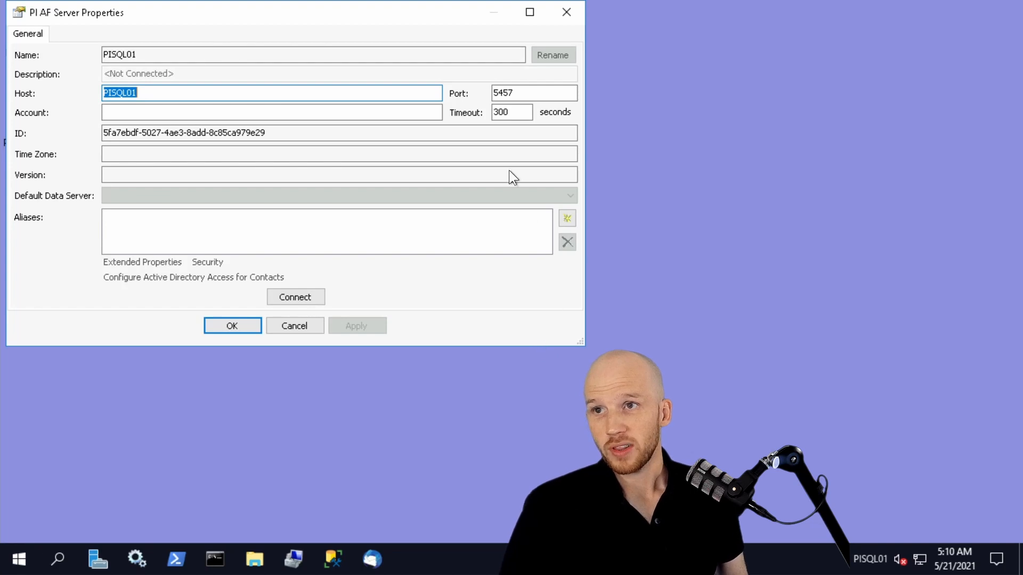
left_click_drag(420, 21, 512, 71)
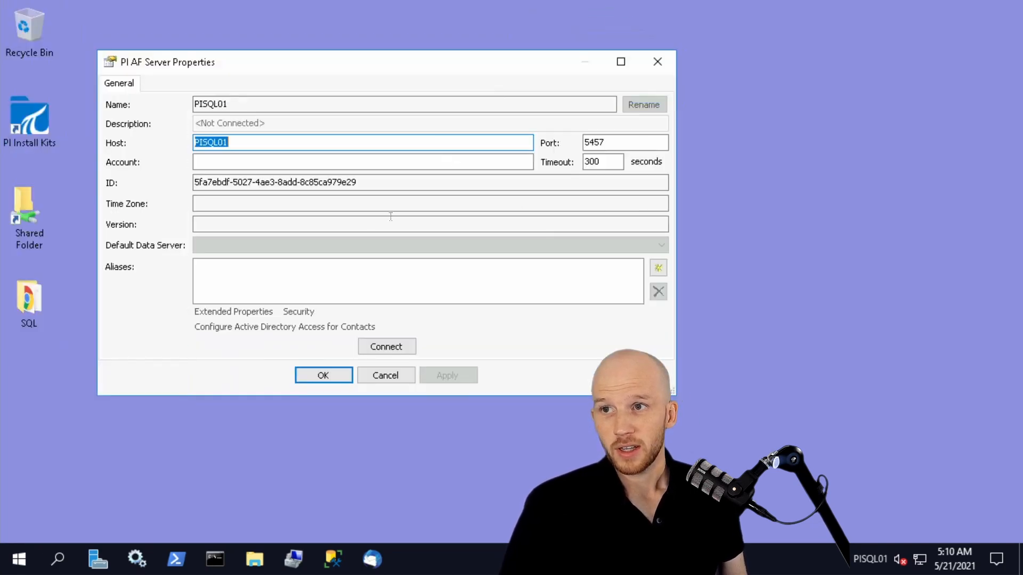
left_click(240, 144)
left_click_drag(206, 146, 189, 146)
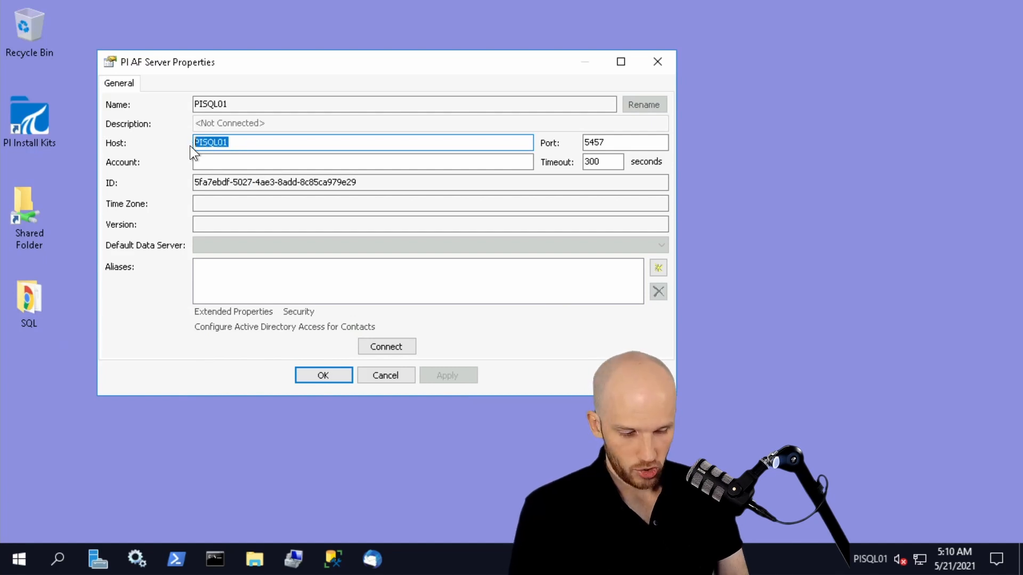
type("PIAF")
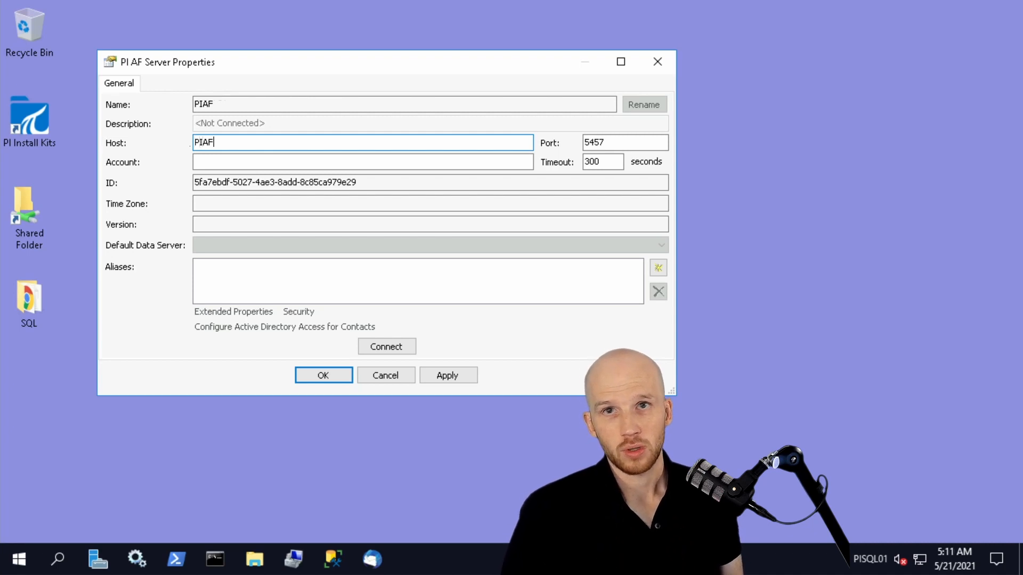
left_click(382, 343)
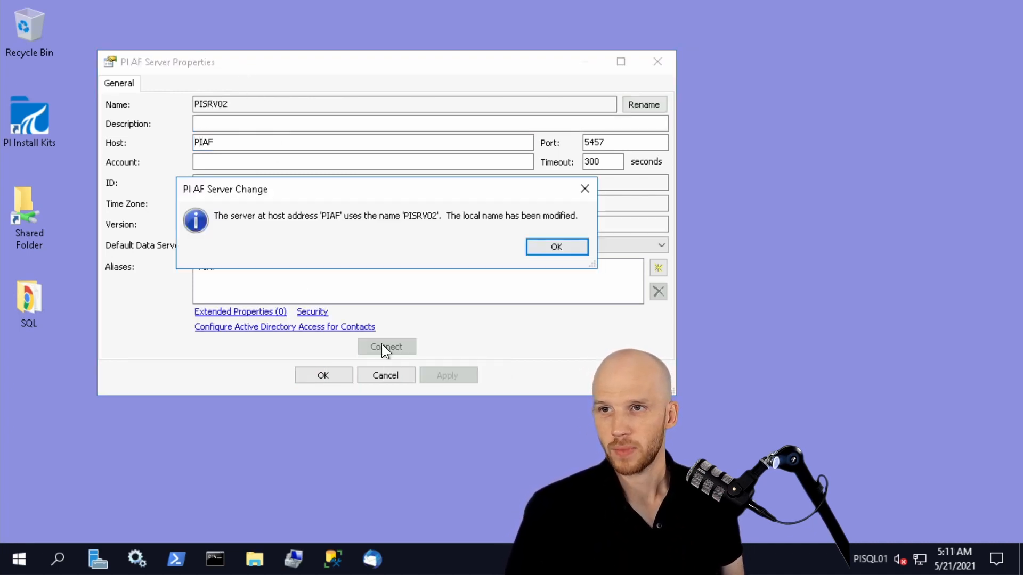
left_click(542, 245)
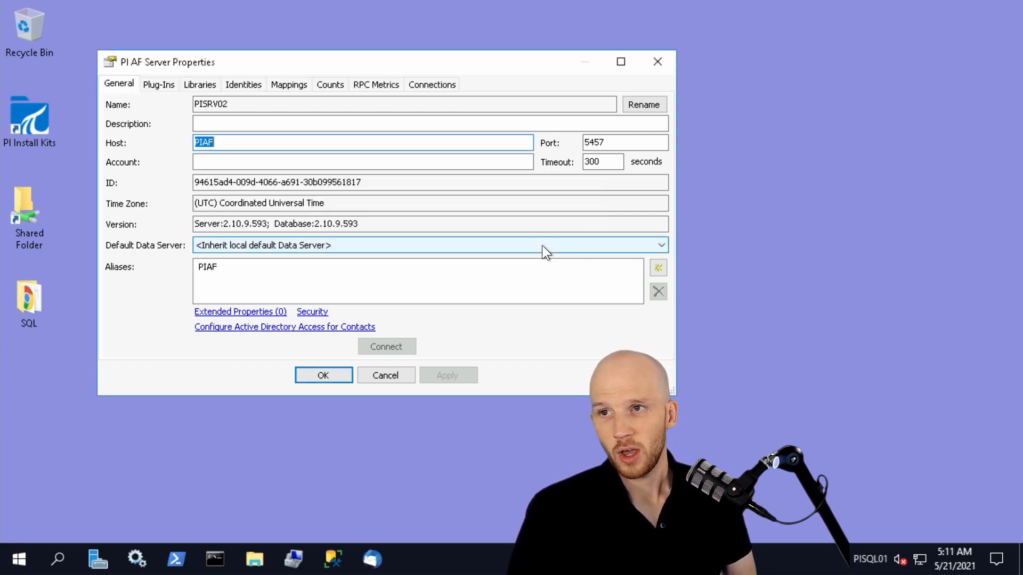
Rename the connected AF server to PIAF and accept its properties.
left_click(629, 106)
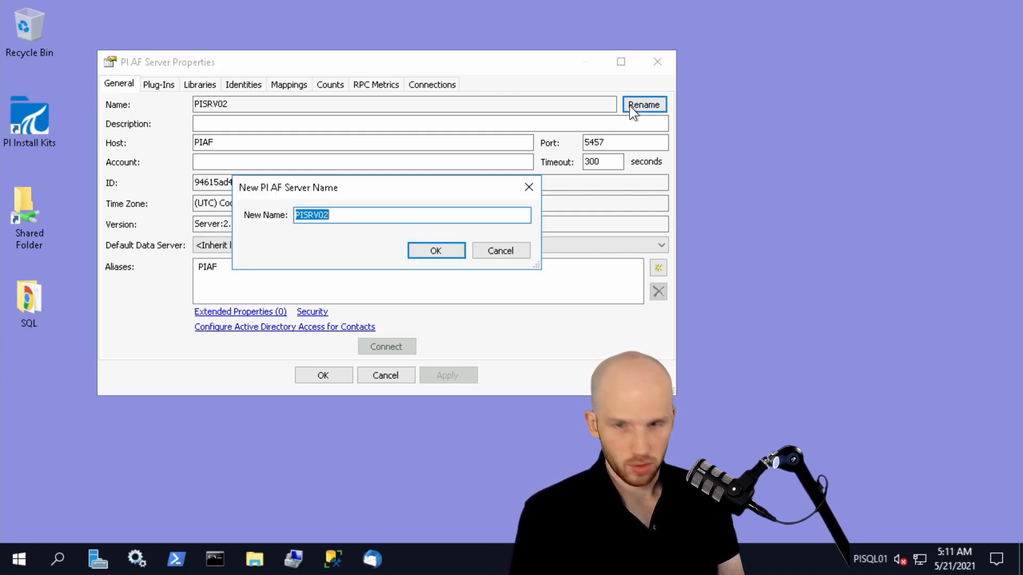
type("PIAF")
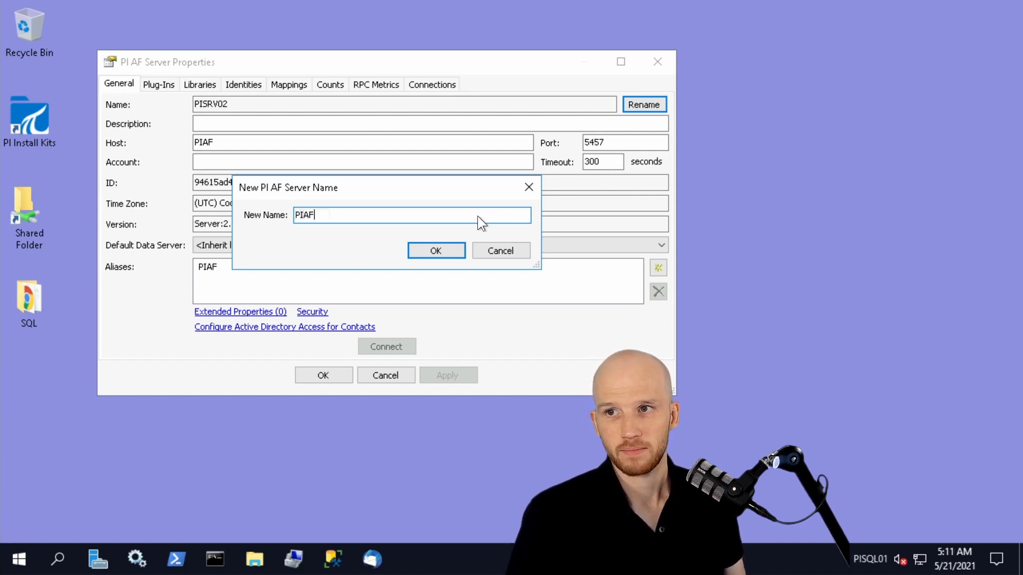
left_click(442, 251)
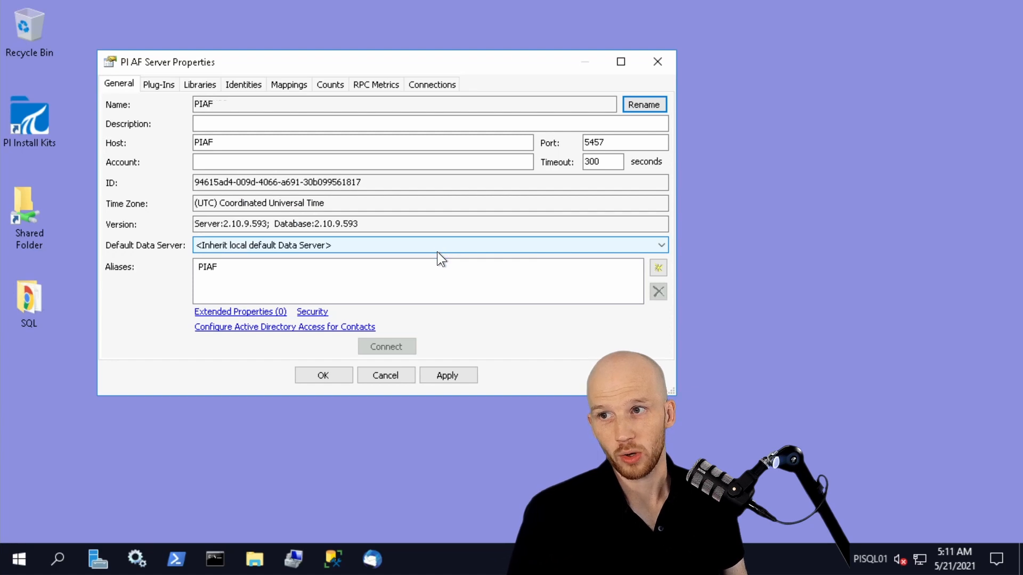
left_click(340, 379)
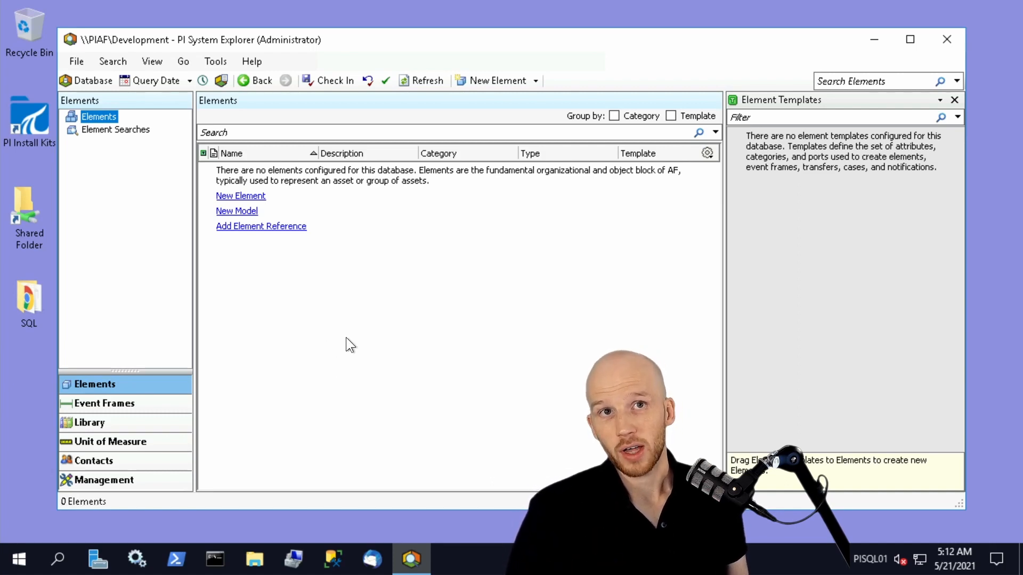
Switch to the PISRV01 remote session and launch PI Collective Manager.
mouse_move(262, 4)
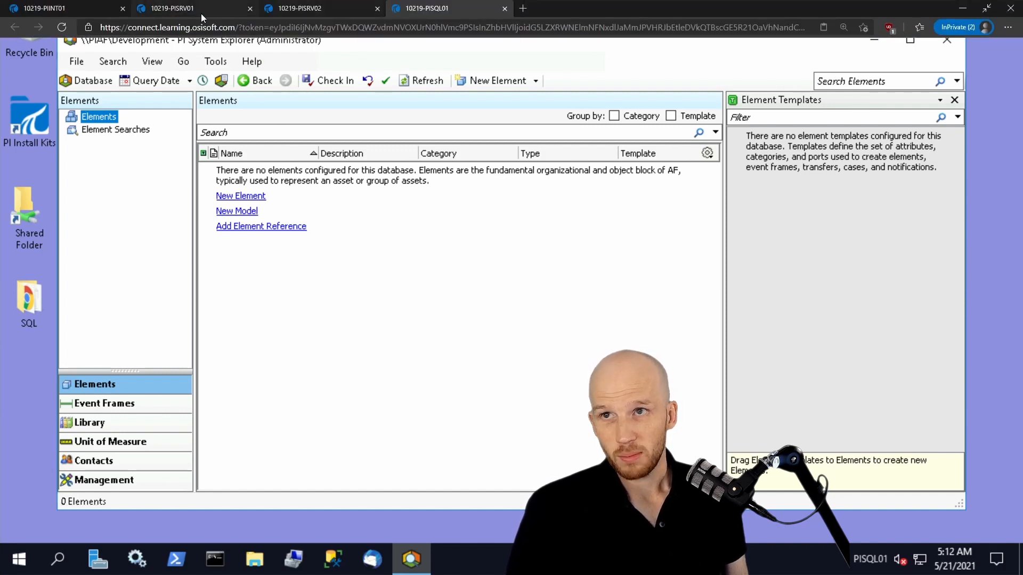
left_click(182, 9)
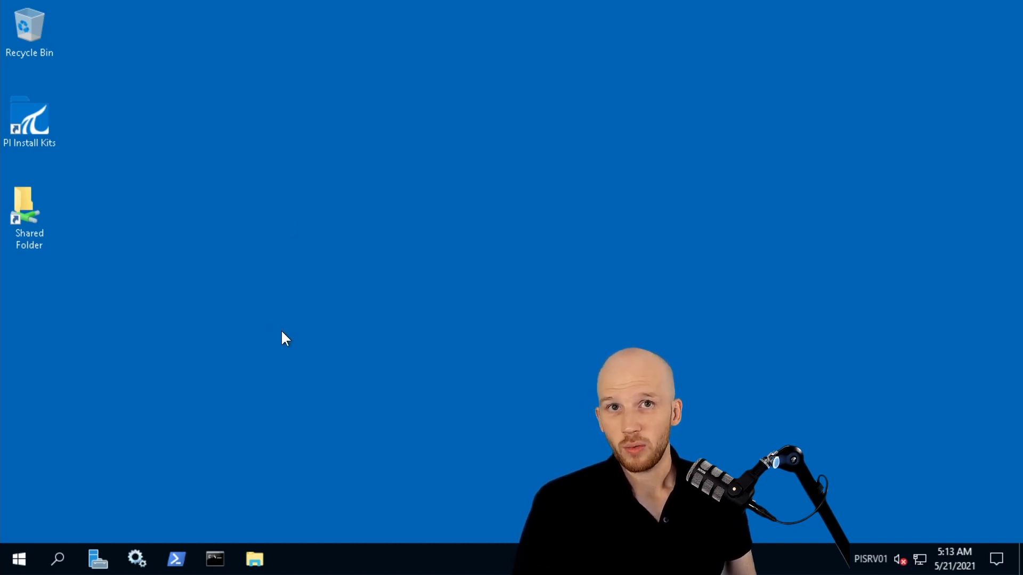
left_click(18, 559)
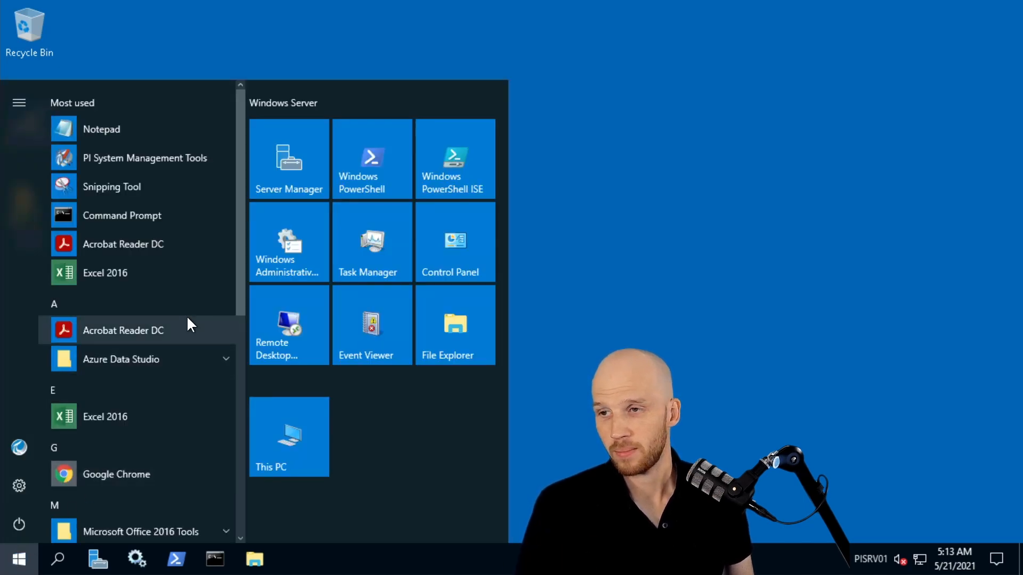
scroll(186, 316, "down", 6)
left_click(132, 243)
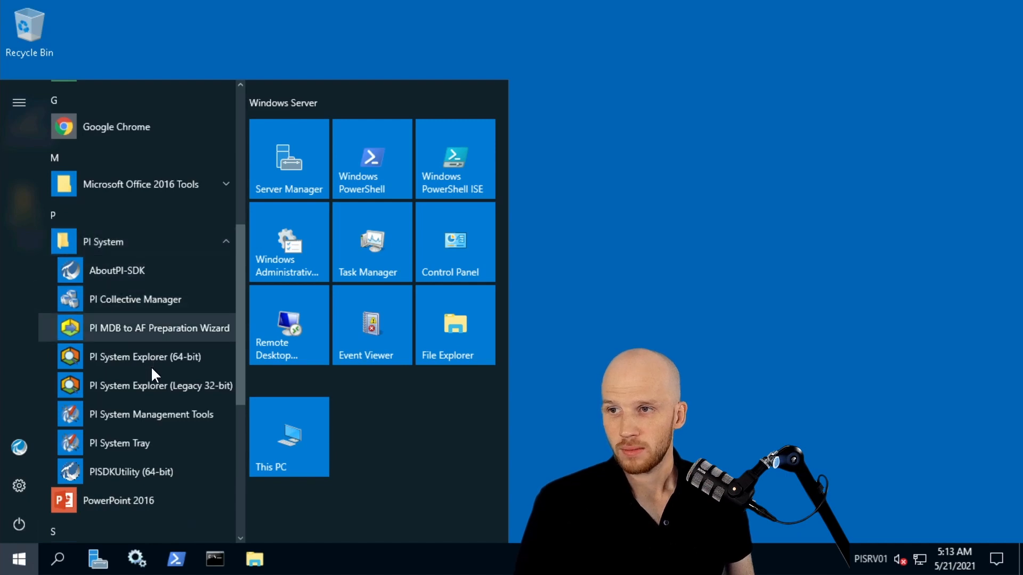
left_click(151, 299)
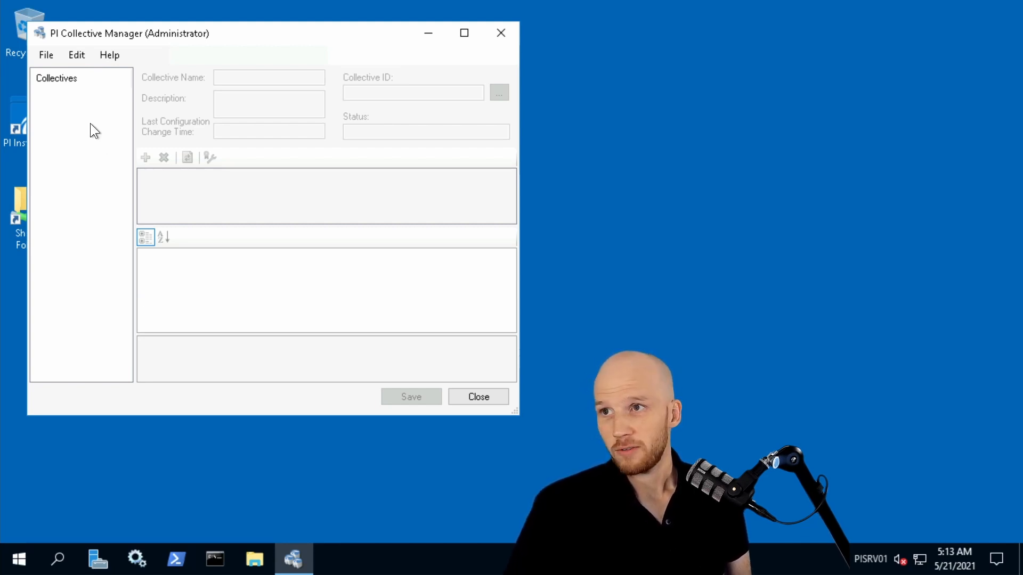
Try to add the network node PISRV02 as a server in PI Connection Manager, keeping connection confirmation enabled.
left_click(47, 55)
left_click(47, 72)
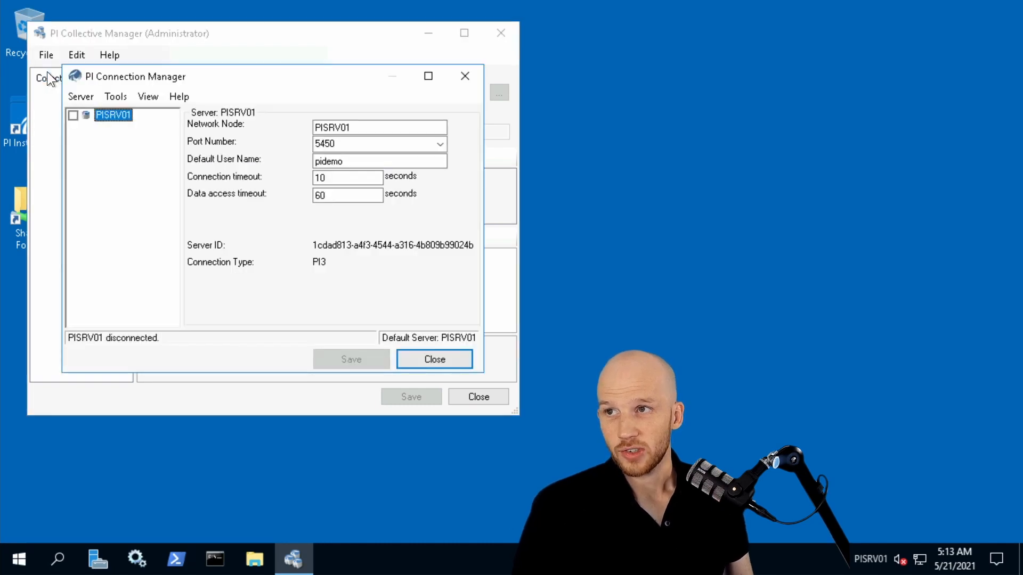
left_click_drag(214, 79, 424, 69)
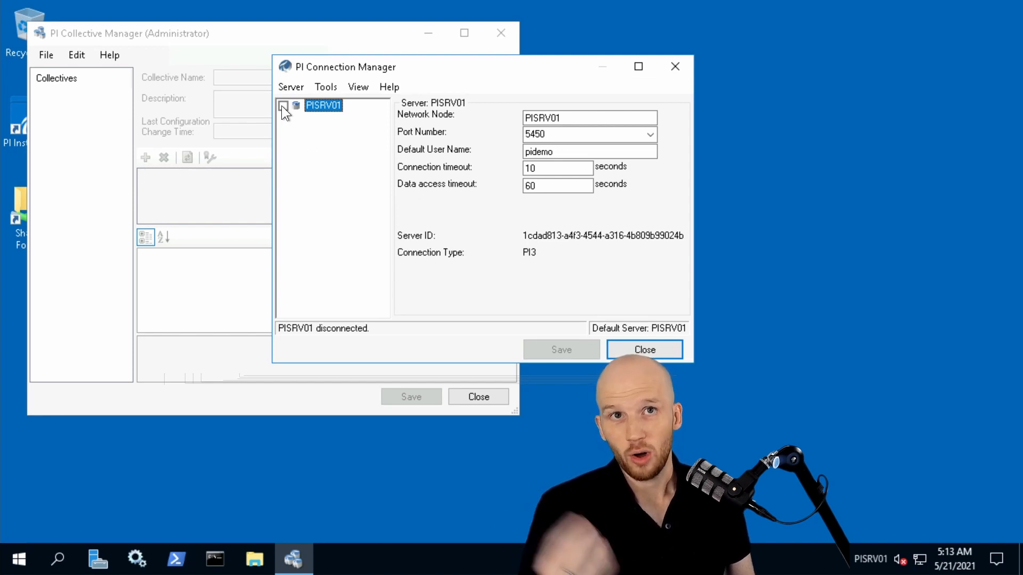
right_click(322, 151)
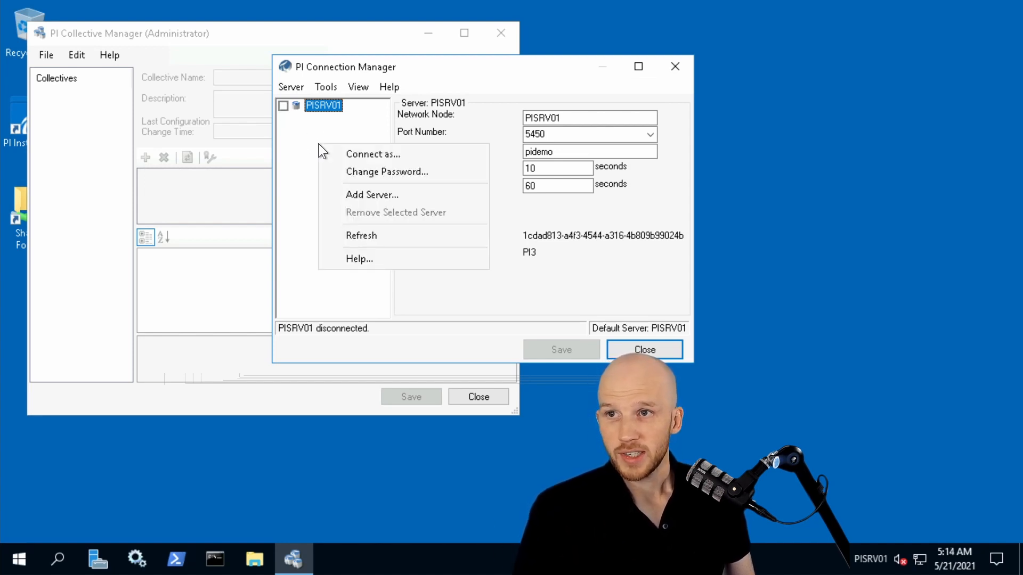
left_click(354, 196)
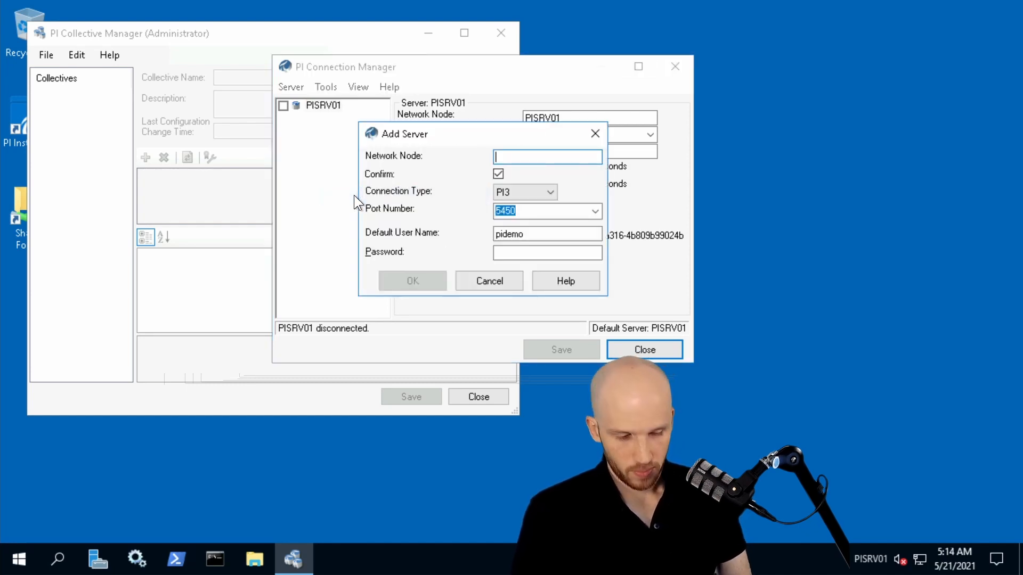
type("PISRV02")
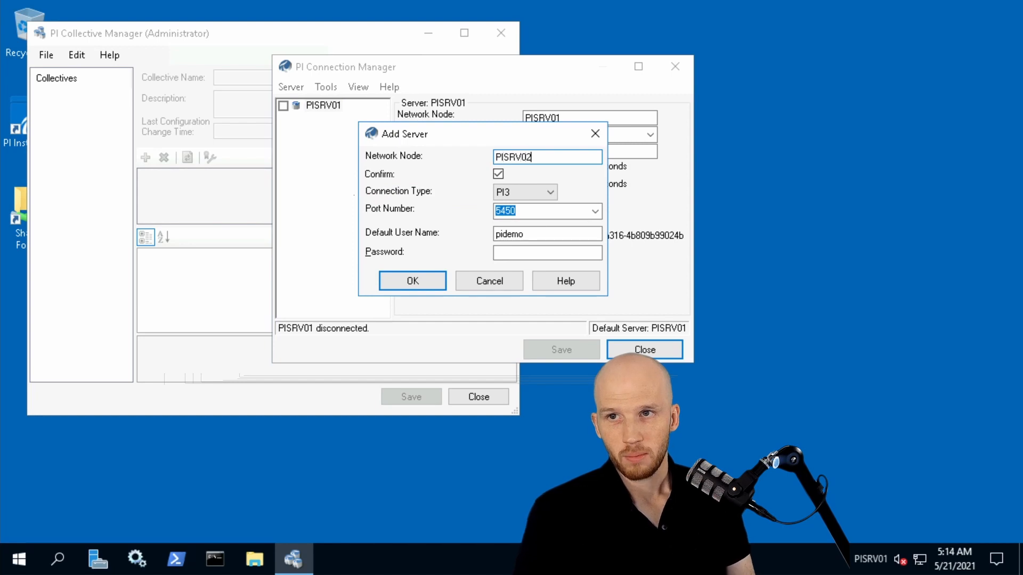
left_click(388, 284)
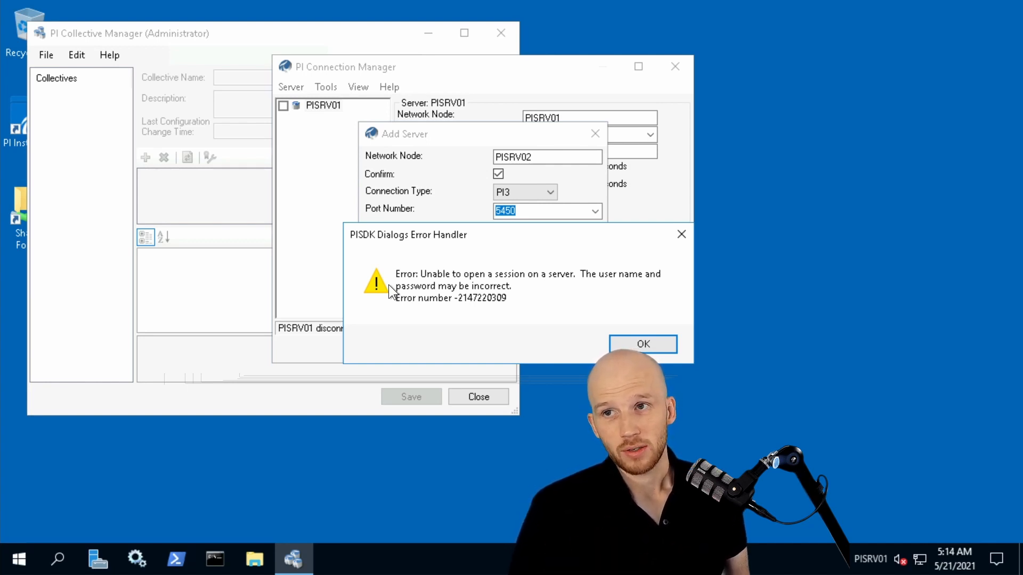
left_click(630, 342)
Switch to the PISRV02 remote session and launch PI System Management Tools.
mouse_move(351, 4)
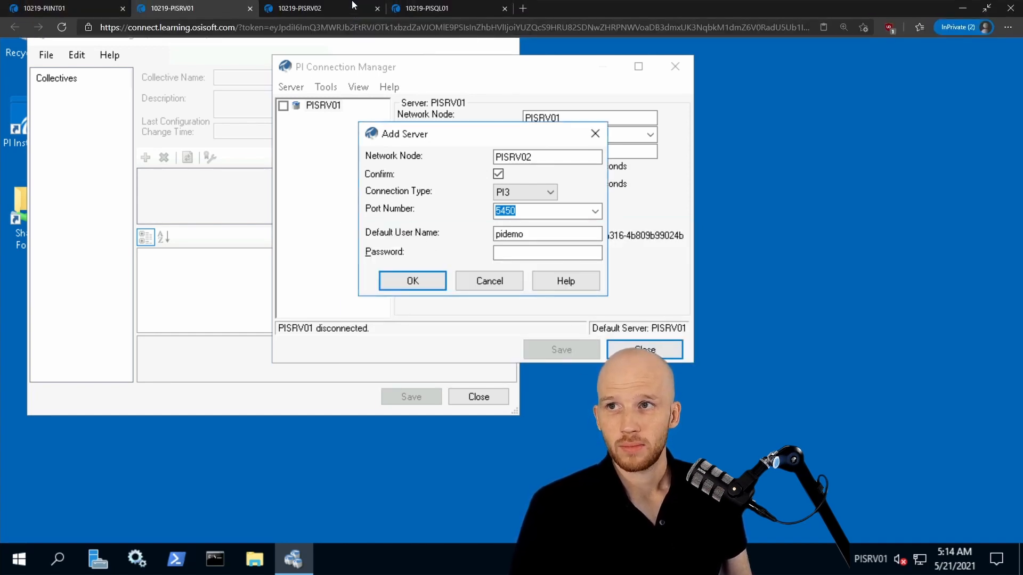
left_click(314, 11)
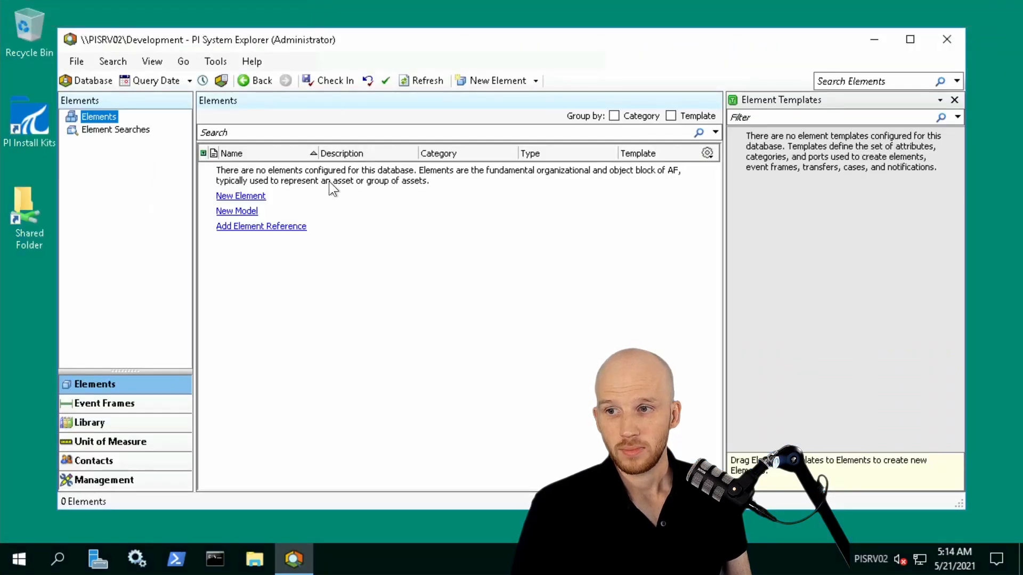
left_click(14, 566)
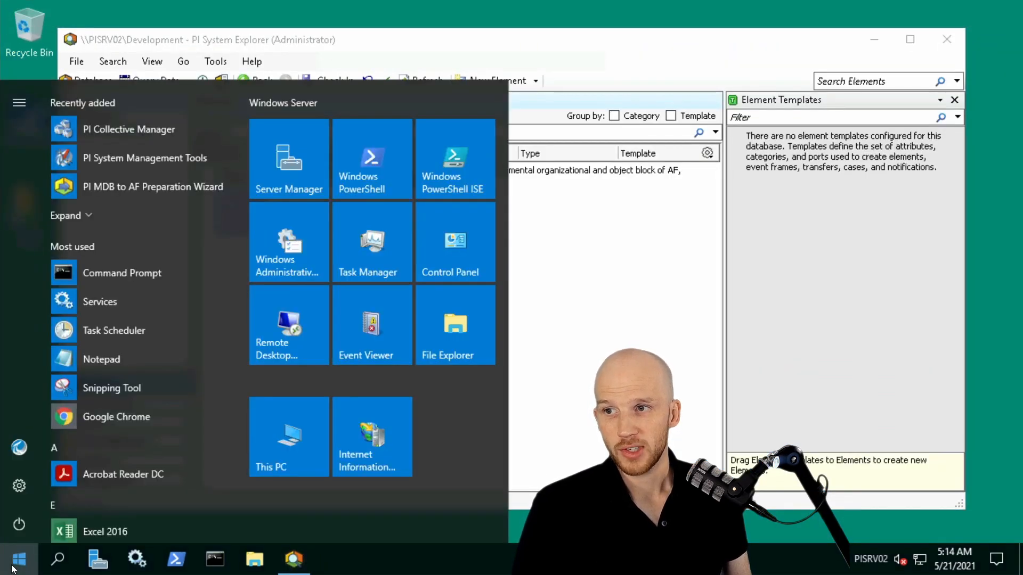
scroll(159, 313, "down", 10)
left_click(127, 136)
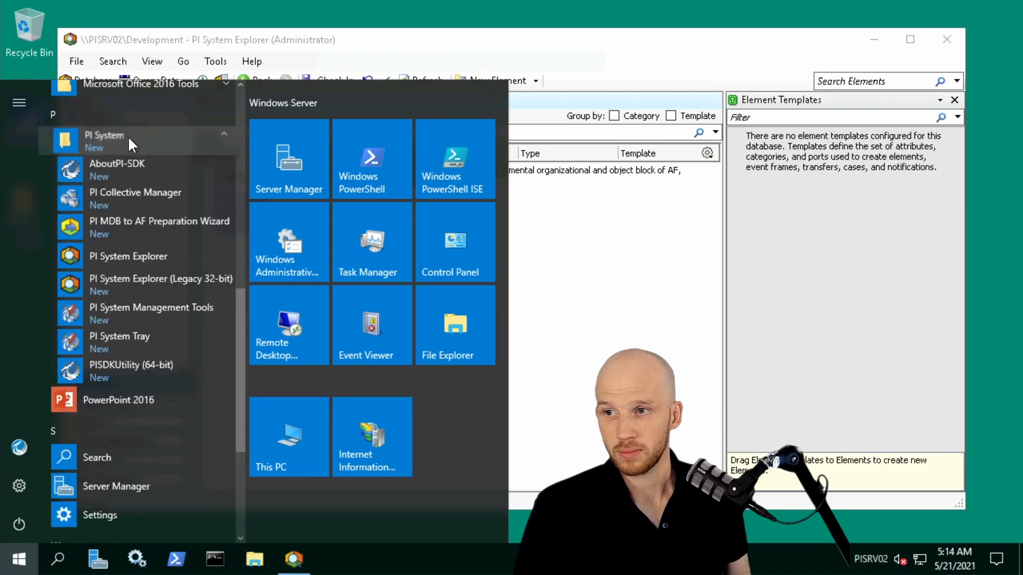
left_click(117, 308)
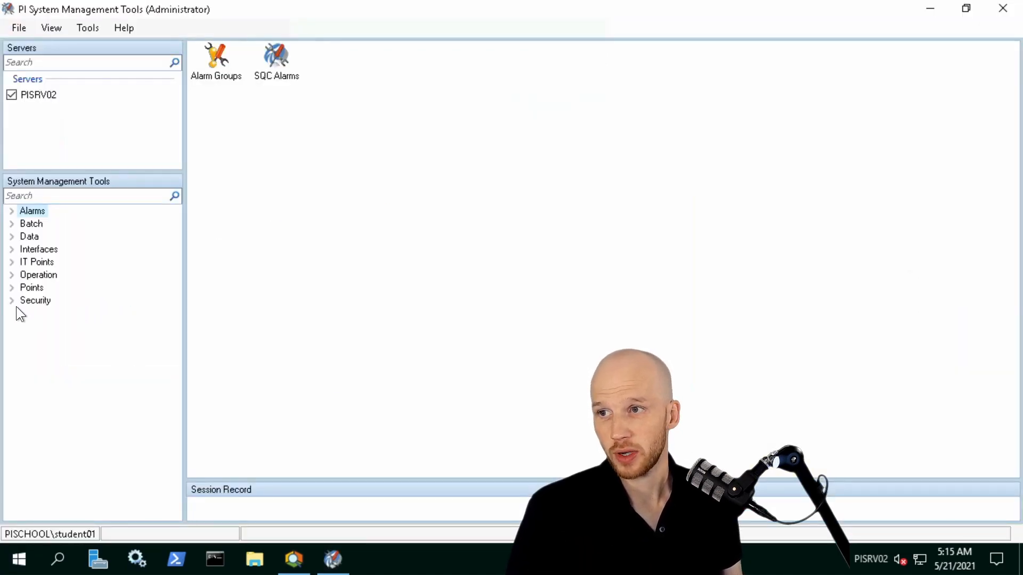
Create a security mapping on PISRV02 from the Windows account PISCHOOL\student01 to the PI identity piadmins, resolving the account's SID.
left_click(11, 301)
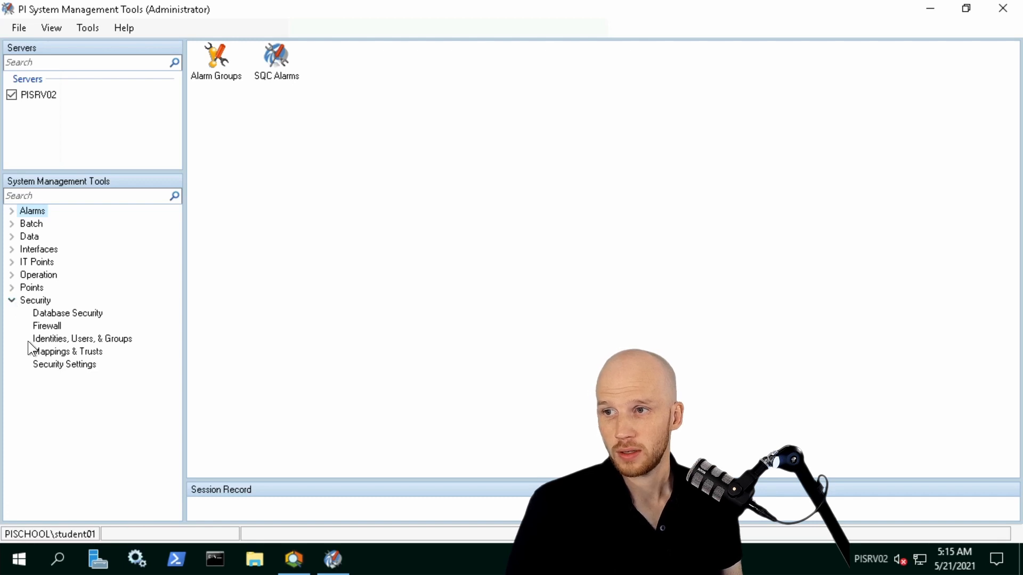
left_click(58, 352)
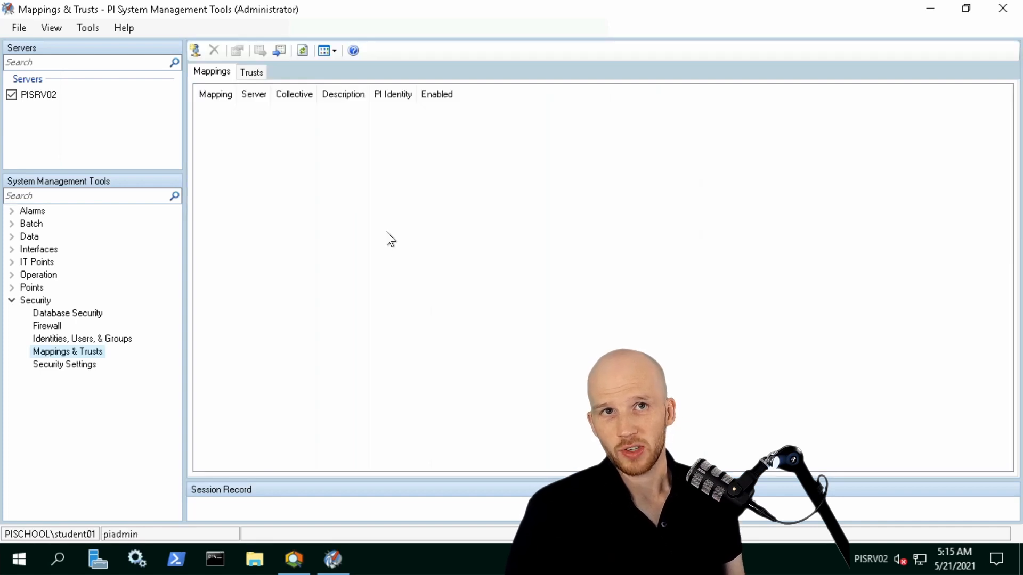
left_click(195, 51)
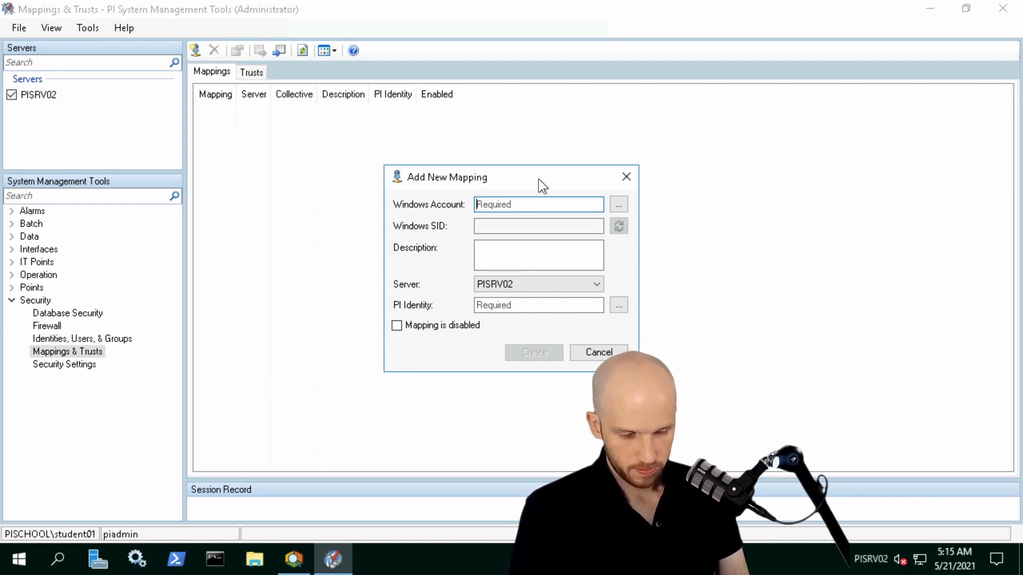
type("PISCHOOL\\student01")
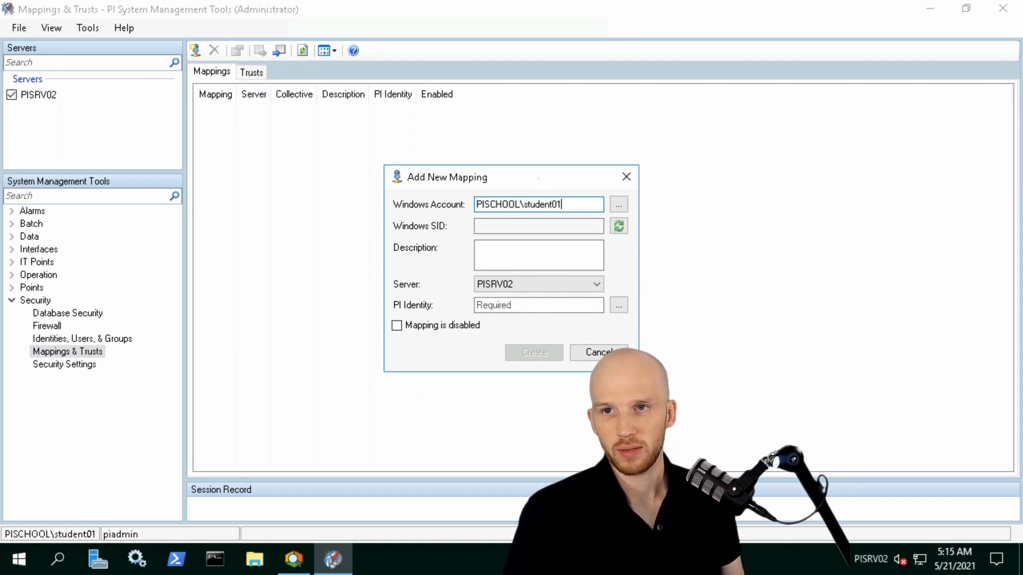
left_click(625, 231)
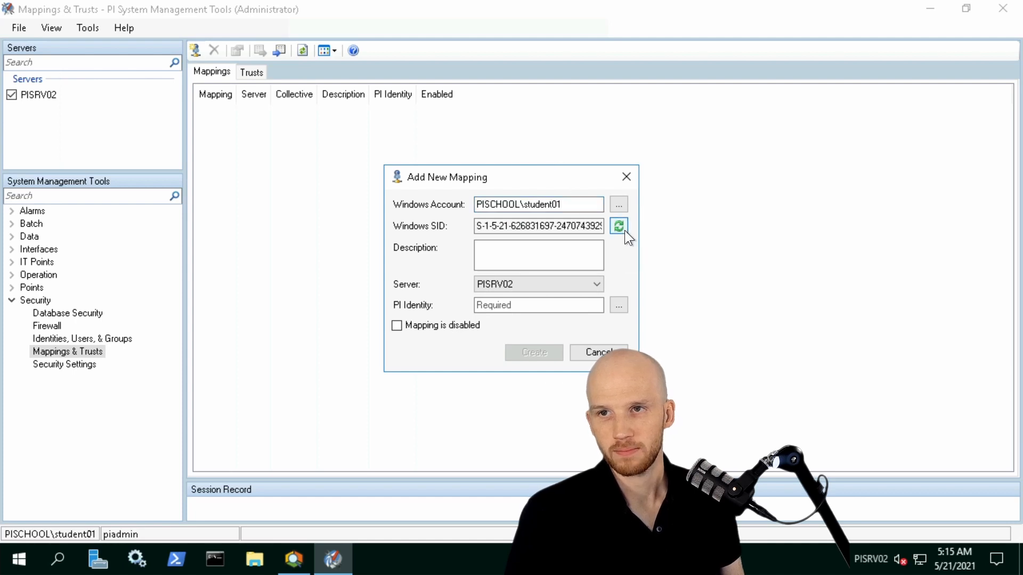
left_click(581, 302)
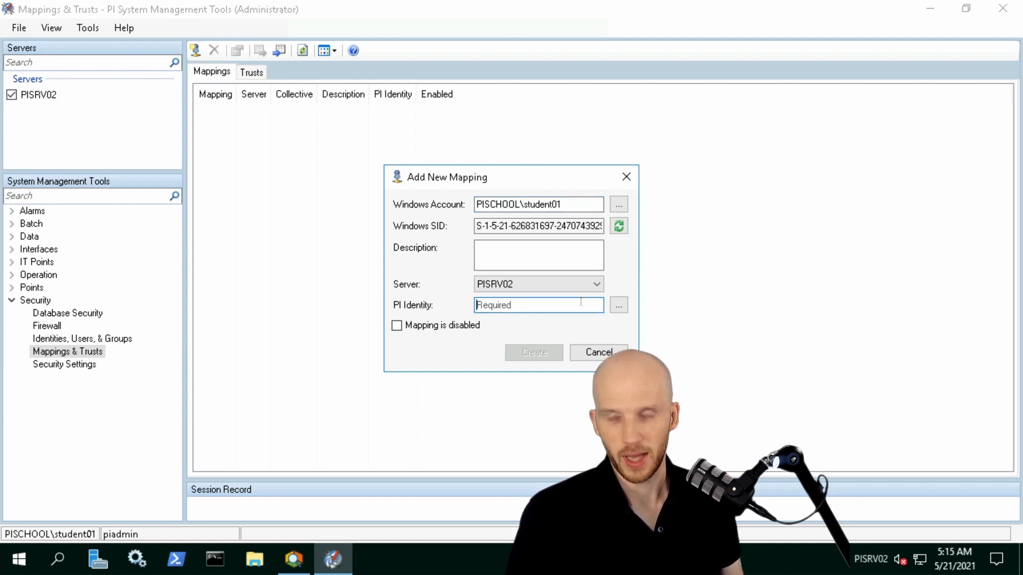
type("piadmins")
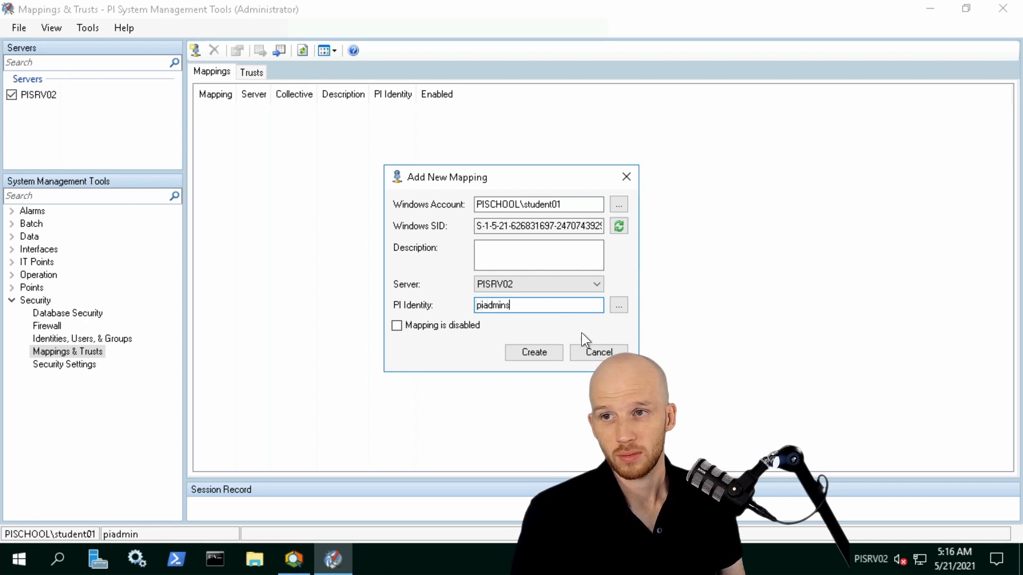
left_click(554, 355)
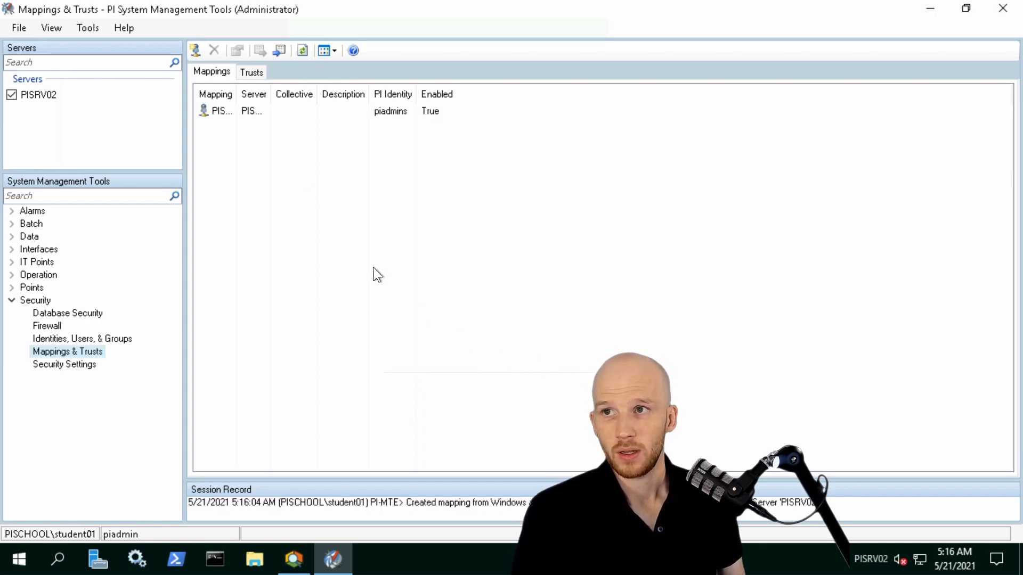
Return to the PISRV01 remote session and add PISRV02 as a server with the settings already entered.
mouse_move(292, 6)
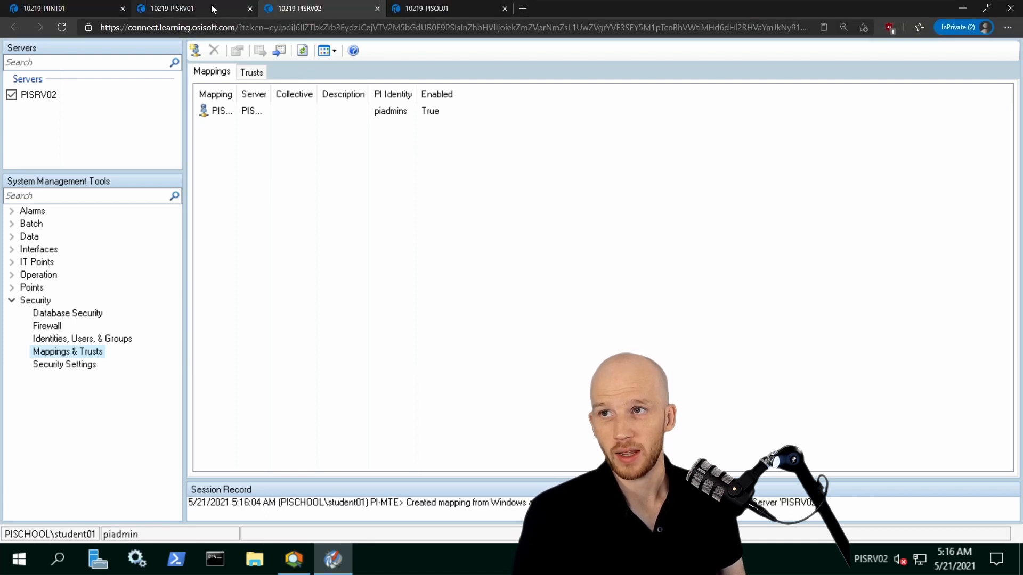
left_click(196, 8)
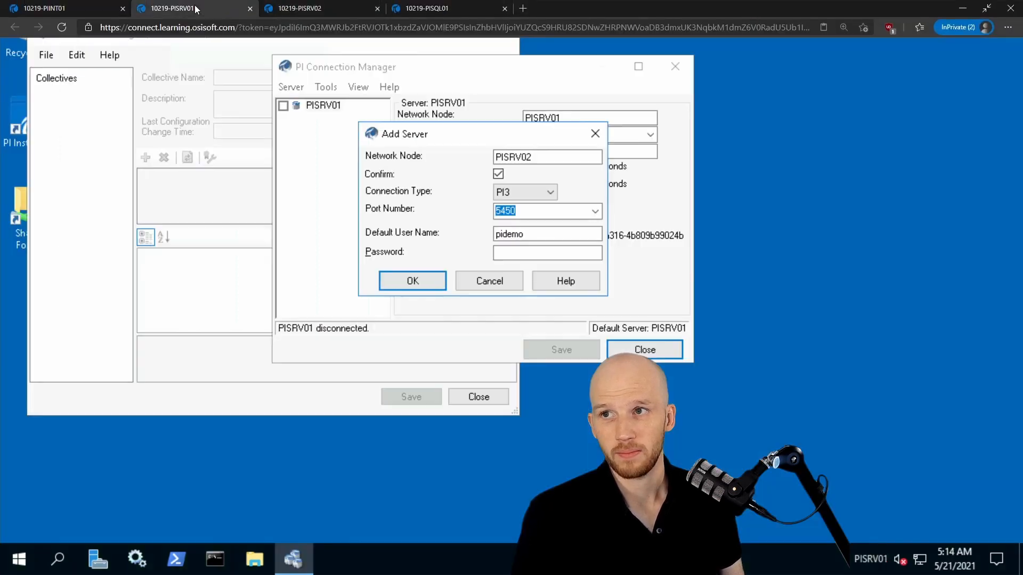
left_click(426, 280)
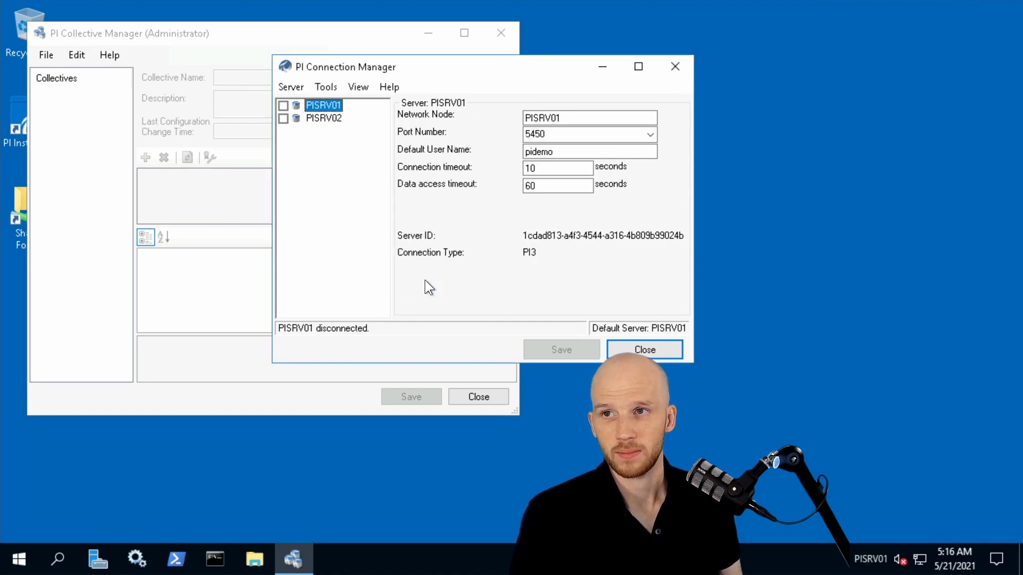
Connect to PISRV02 in PI Connection Manager, close it and start creating a new collective.
left_click(283, 119)
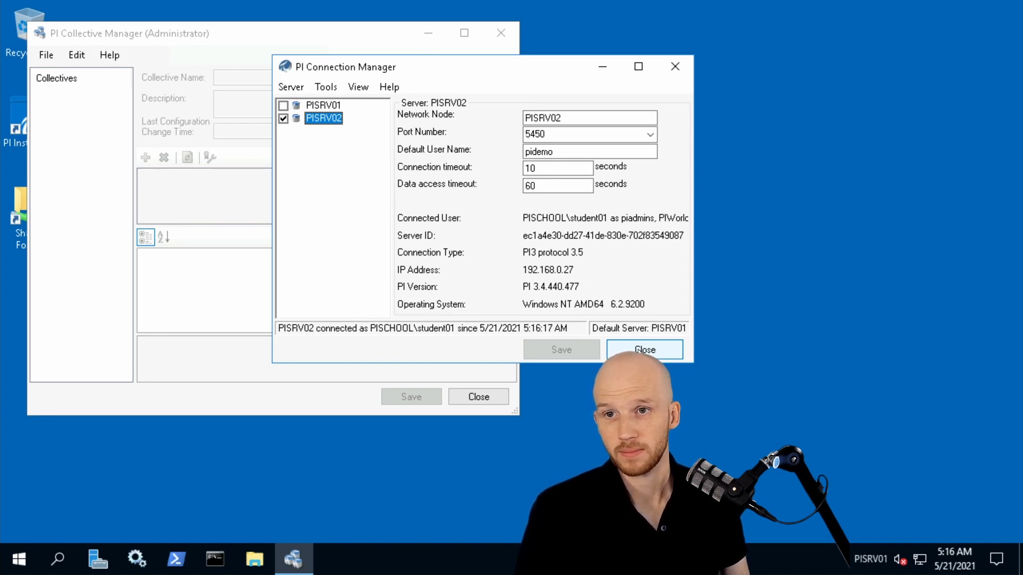
left_click(639, 349)
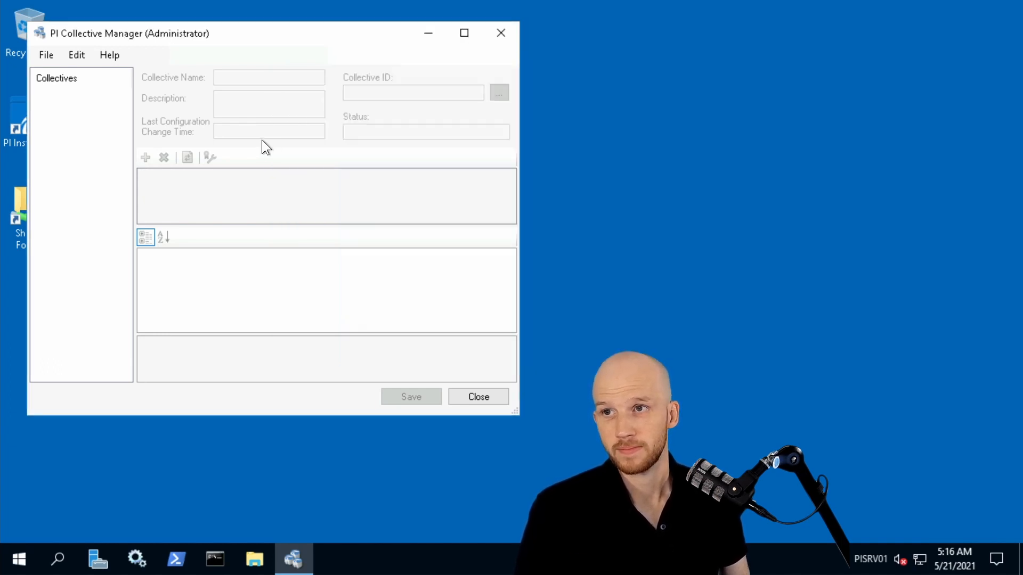
left_click(45, 55)
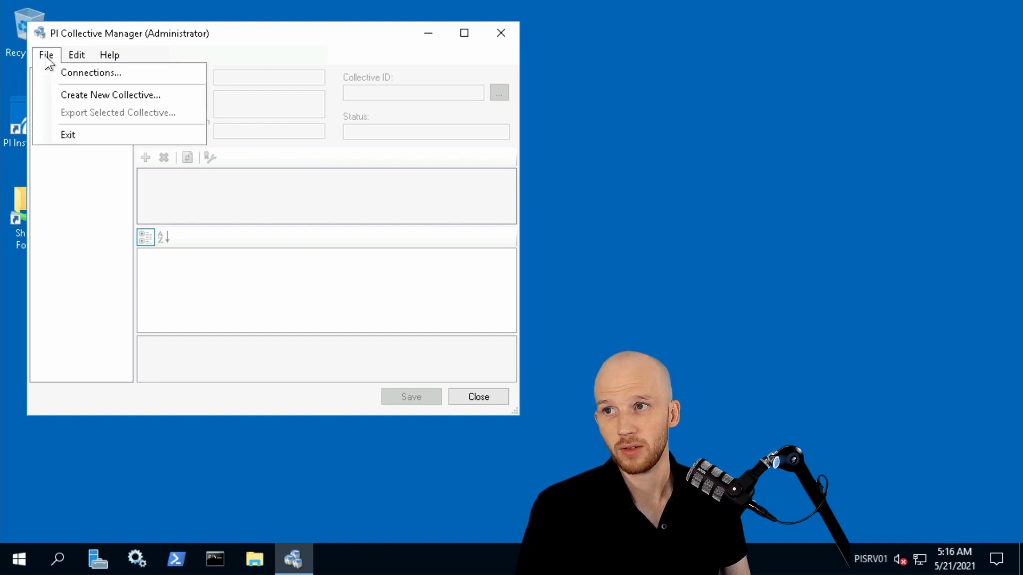
left_click(56, 95)
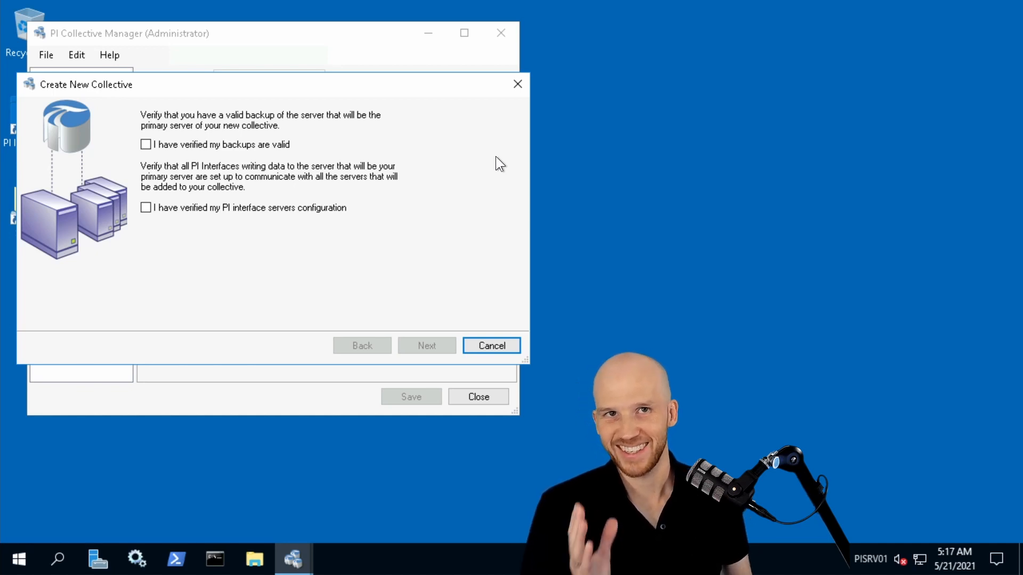
Launch PI System Management Tools on PISRV01 and open the server's Backups tool under Operation.
left_click(21, 569)
scroll(133, 412, "down", 5)
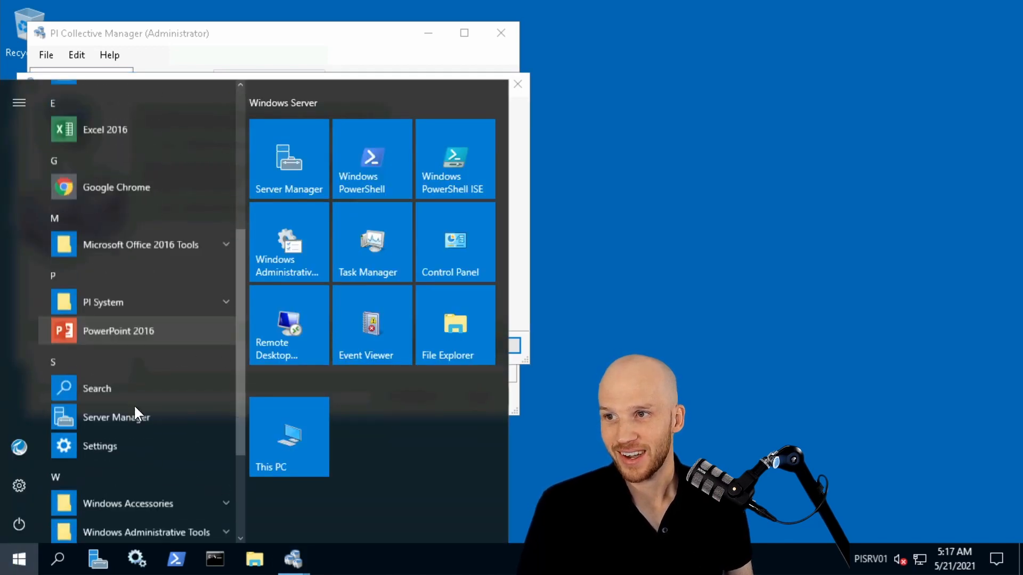
left_click(122, 246)
left_click(123, 296)
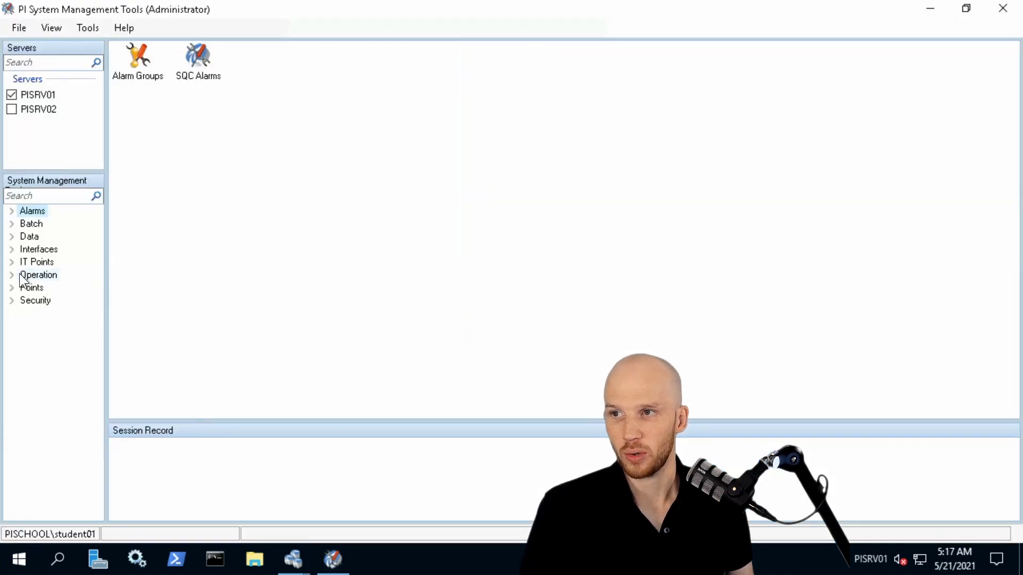
left_click(13, 275)
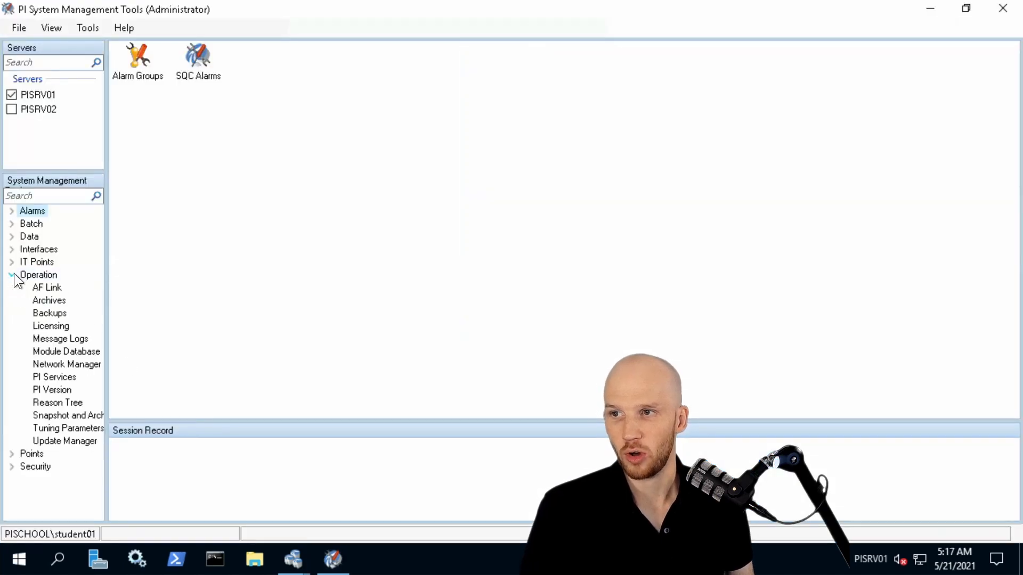
left_click(52, 311)
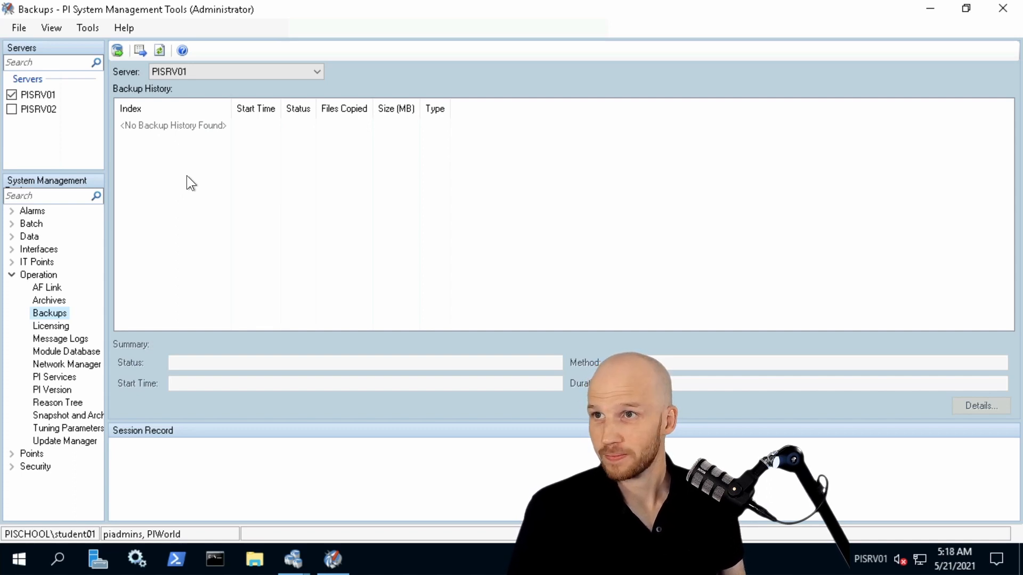
Back up all PISRV01 server components to a new folder named PIBackup on the D: drive.
left_click(117, 51)
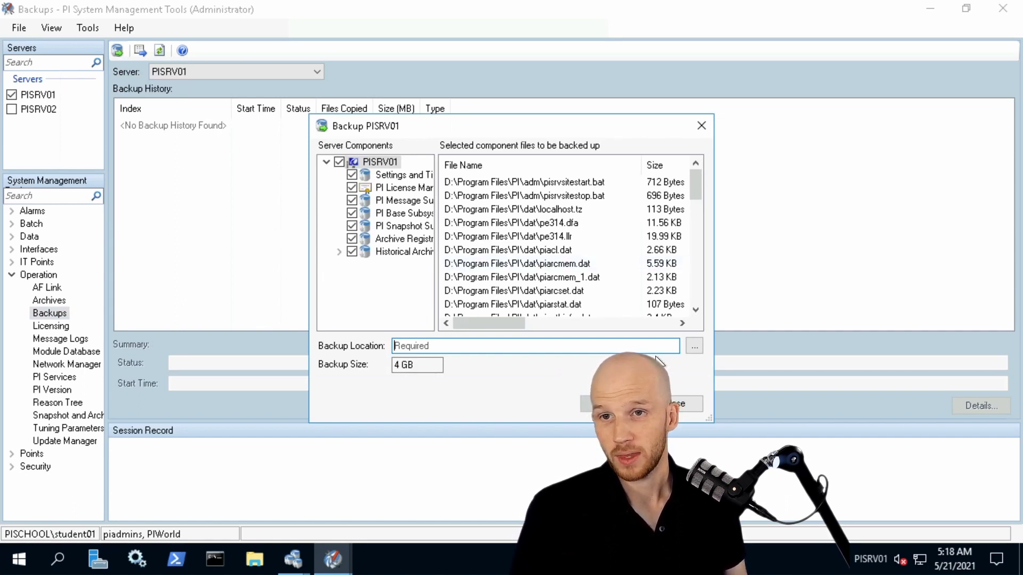
left_click(695, 346)
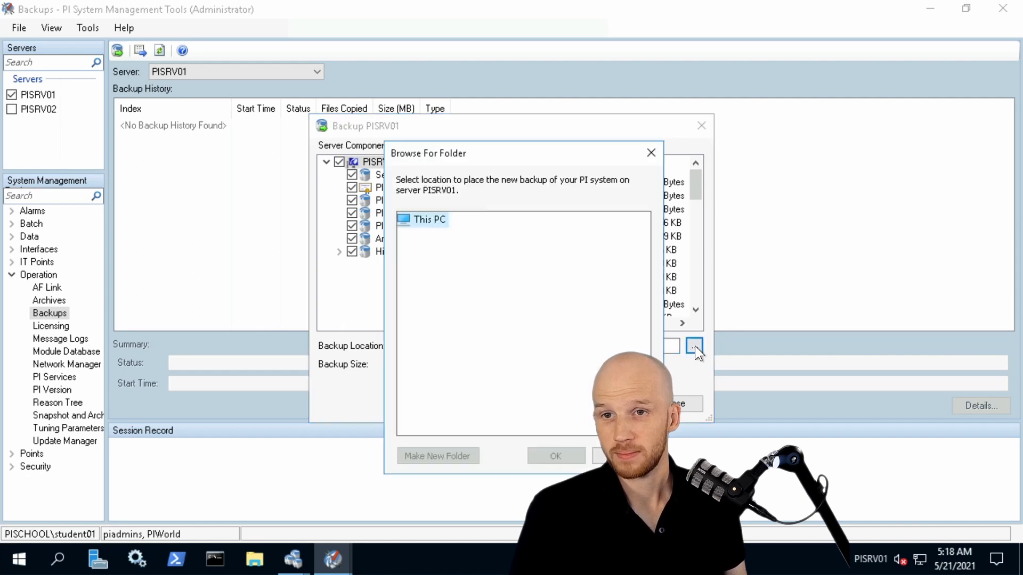
left_click(424, 373)
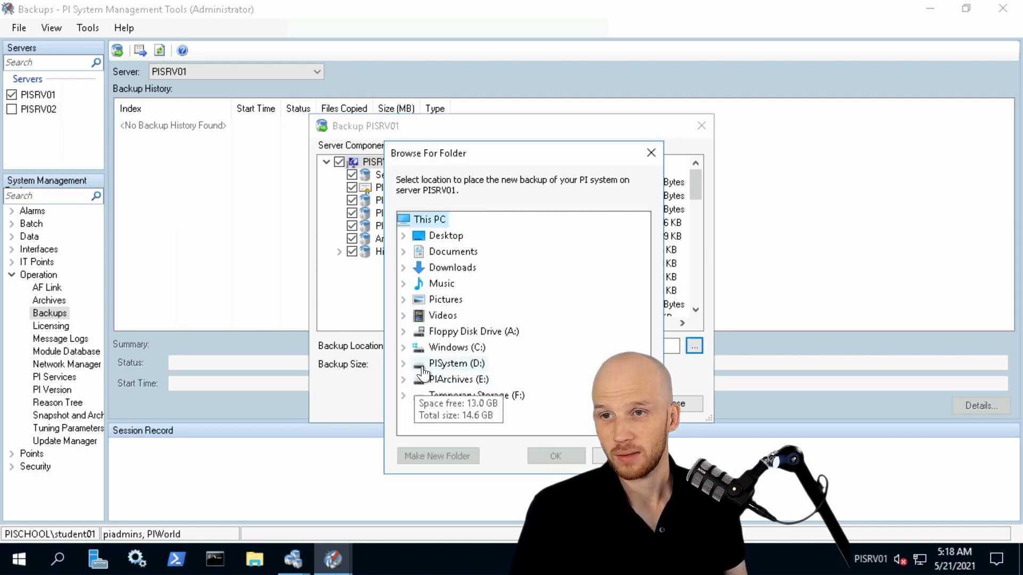
left_click(437, 456)
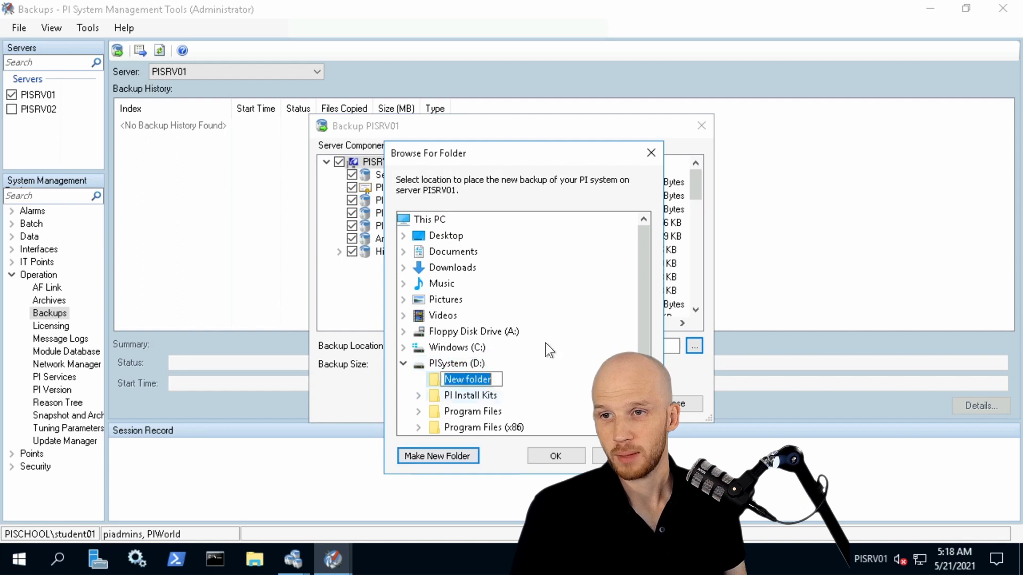
type("PIBackup")
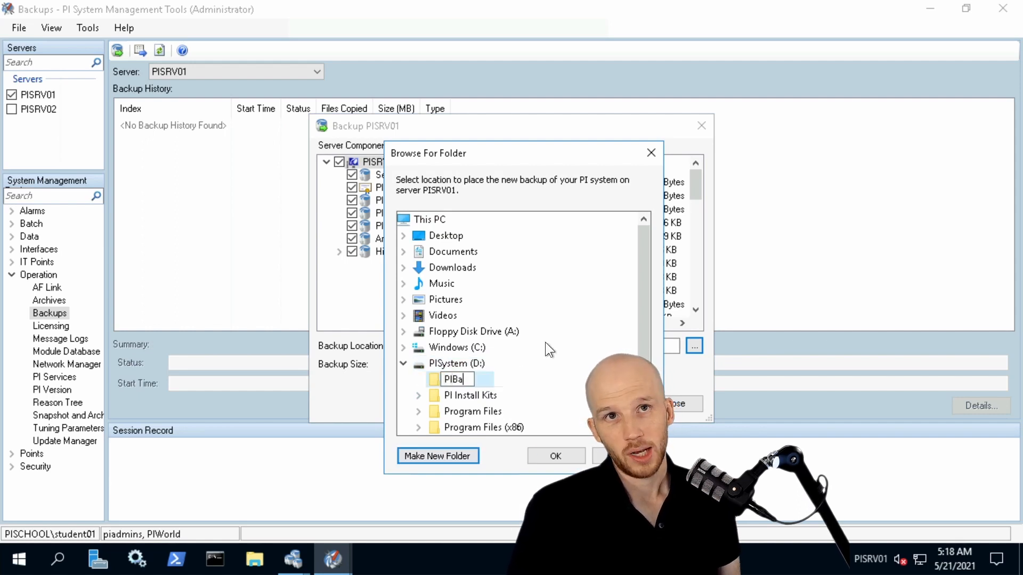
key("Return")
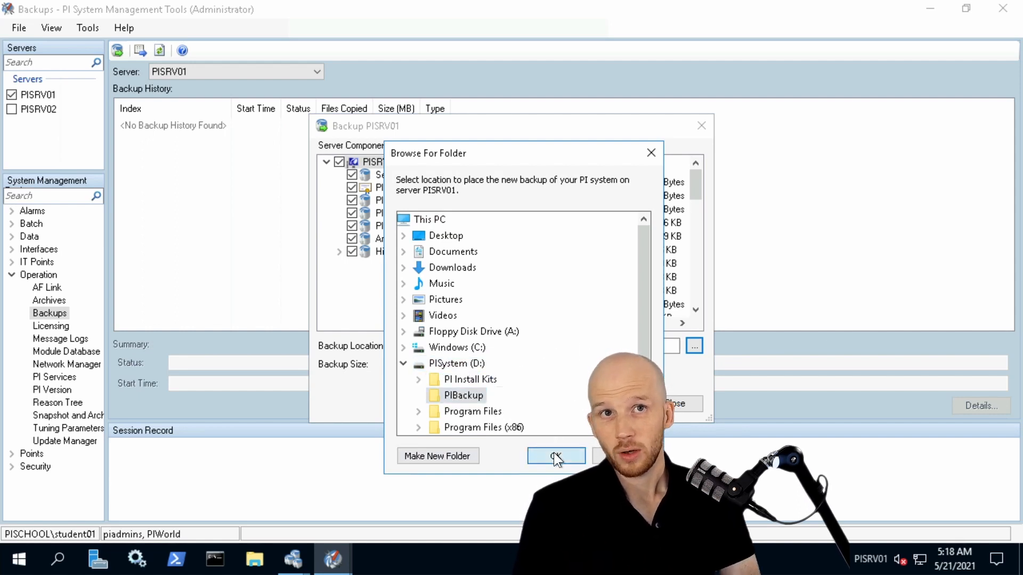
left_click(554, 454)
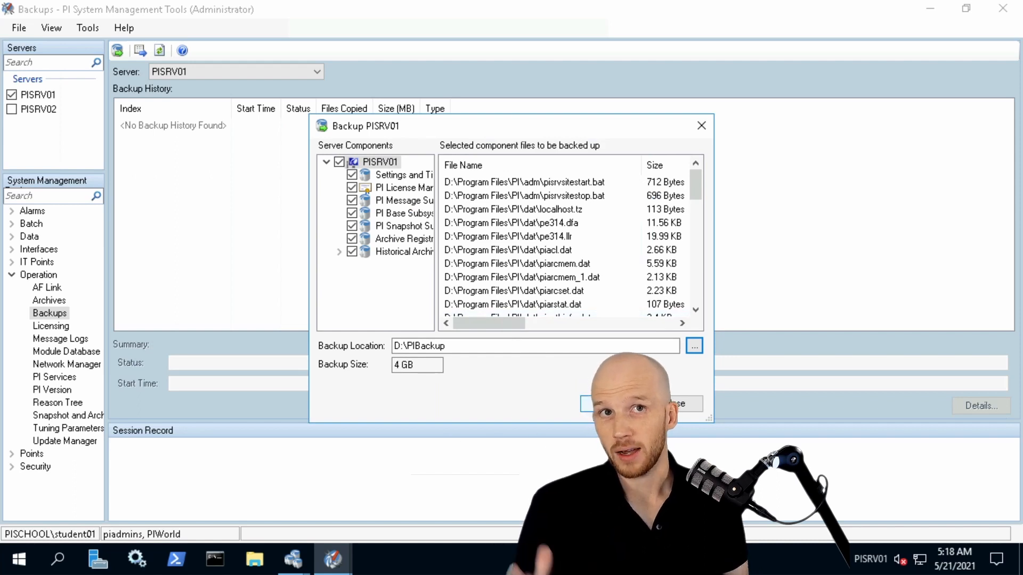
left_click(613, 403)
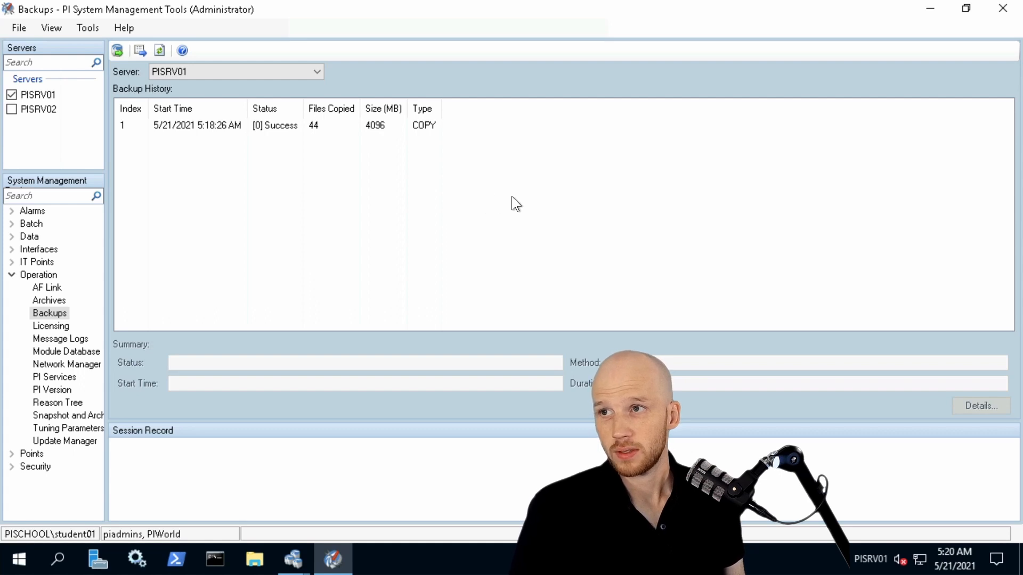
Minimize PI System Management Tools and confirm in the Create New Collective wizard that the backups are valid.
left_click(929, 11)
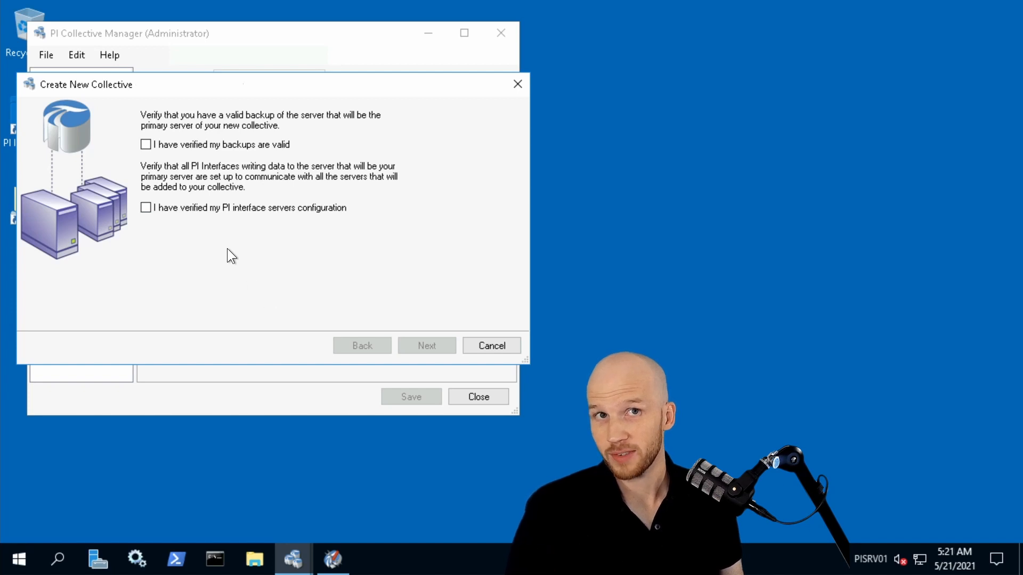
left_click(201, 144)
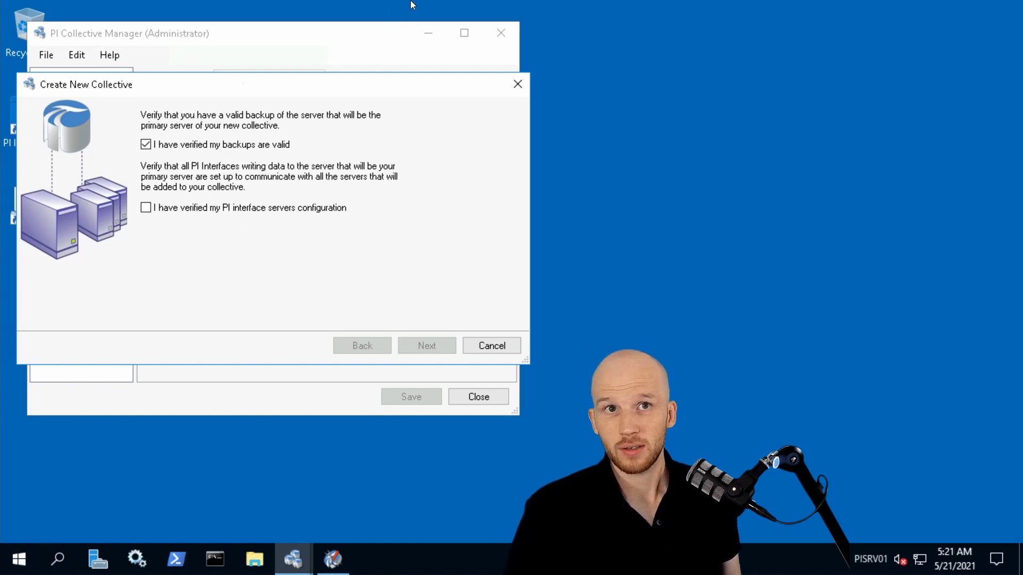
mouse_move(396, 8)
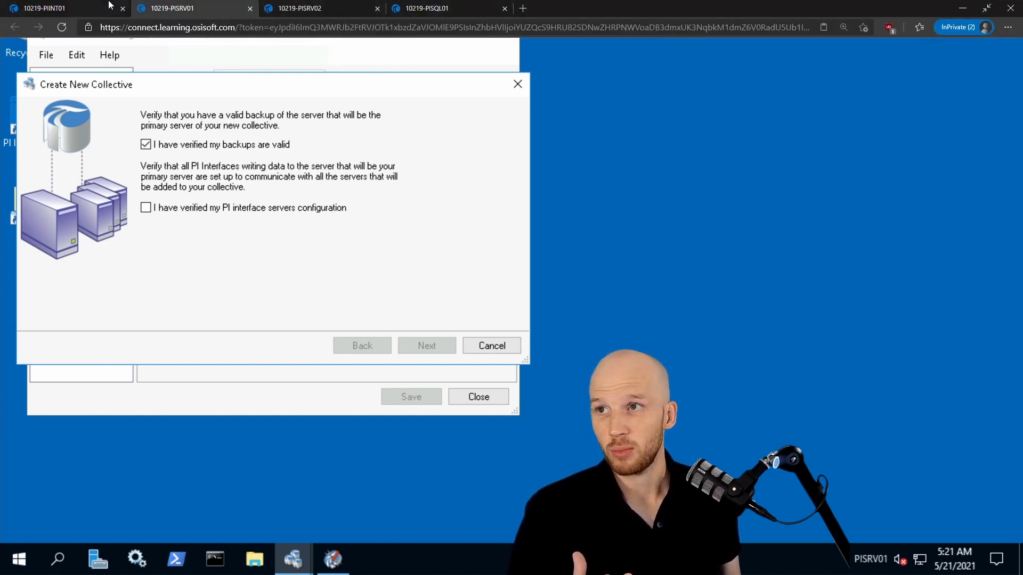
On PIINT01, launch PI Interface Configuration Utility, open its Buffering Manager and check which servers the total events are sent to.
left_click(43, 8)
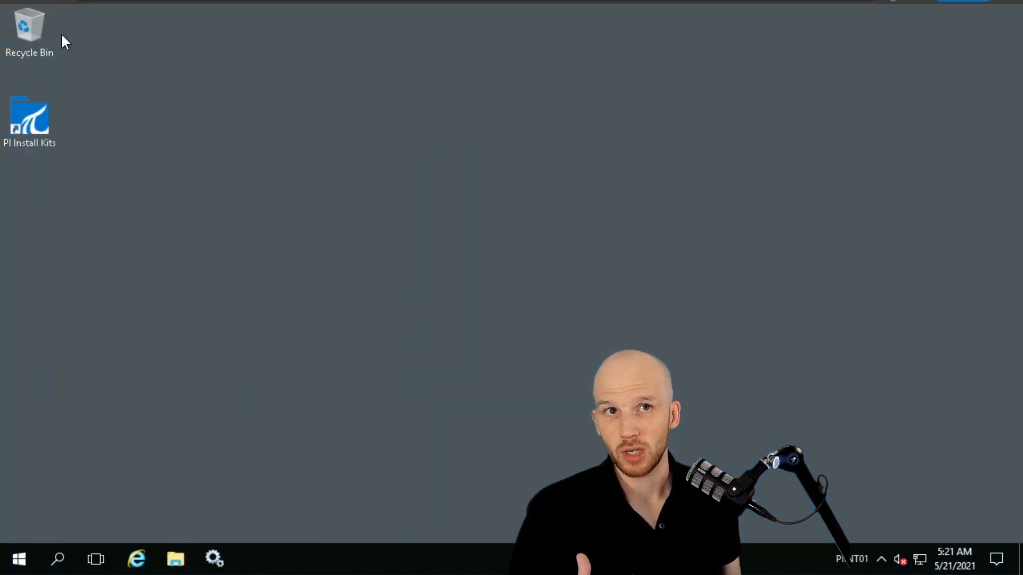
left_click(16, 559)
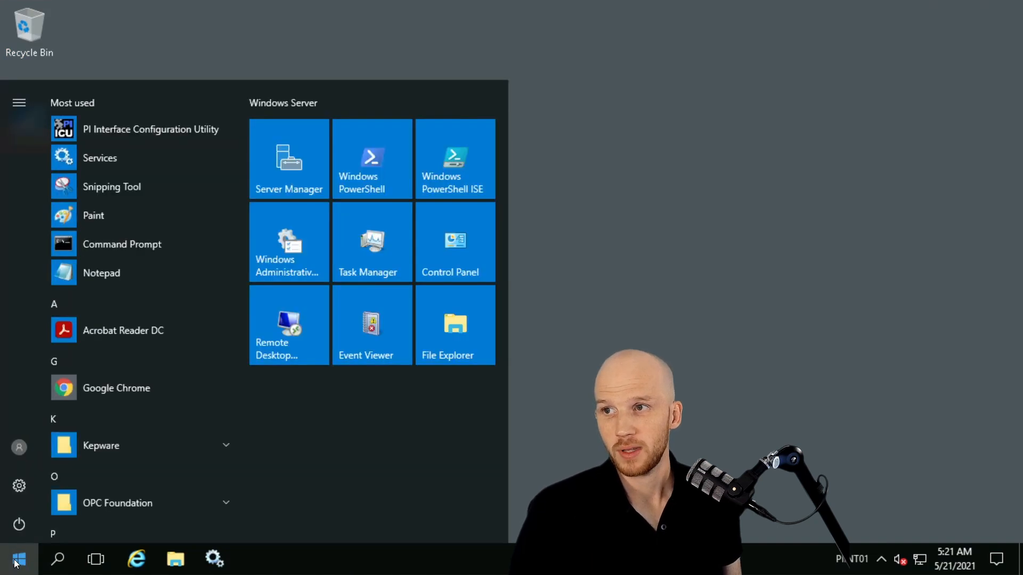
left_click(171, 128)
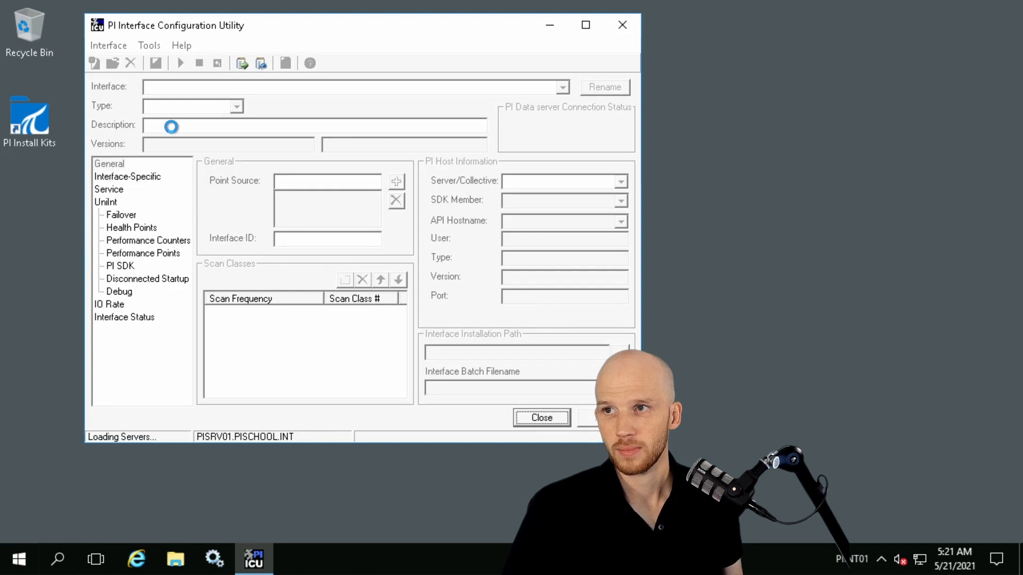
left_click(144, 45)
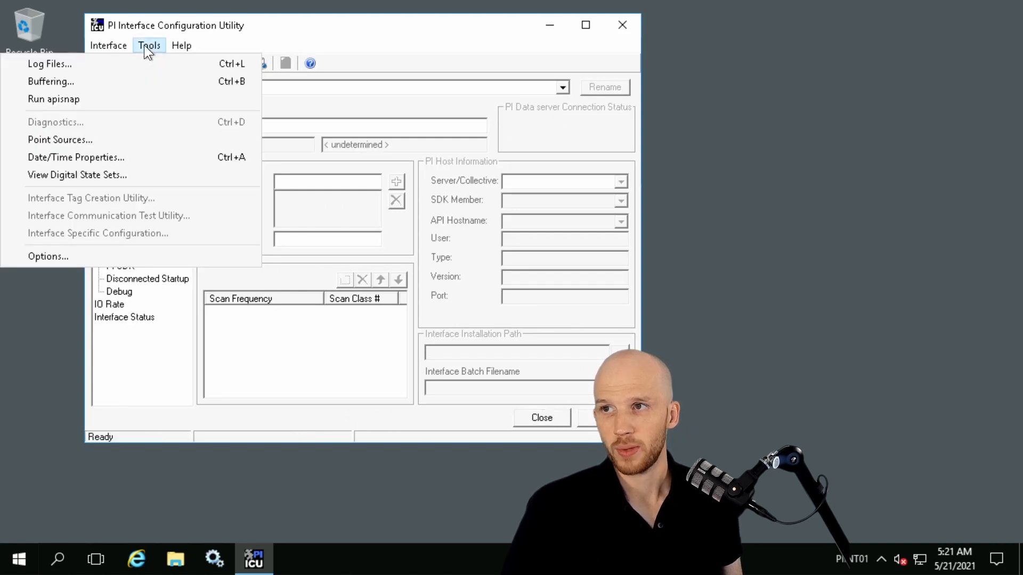
left_click(102, 80)
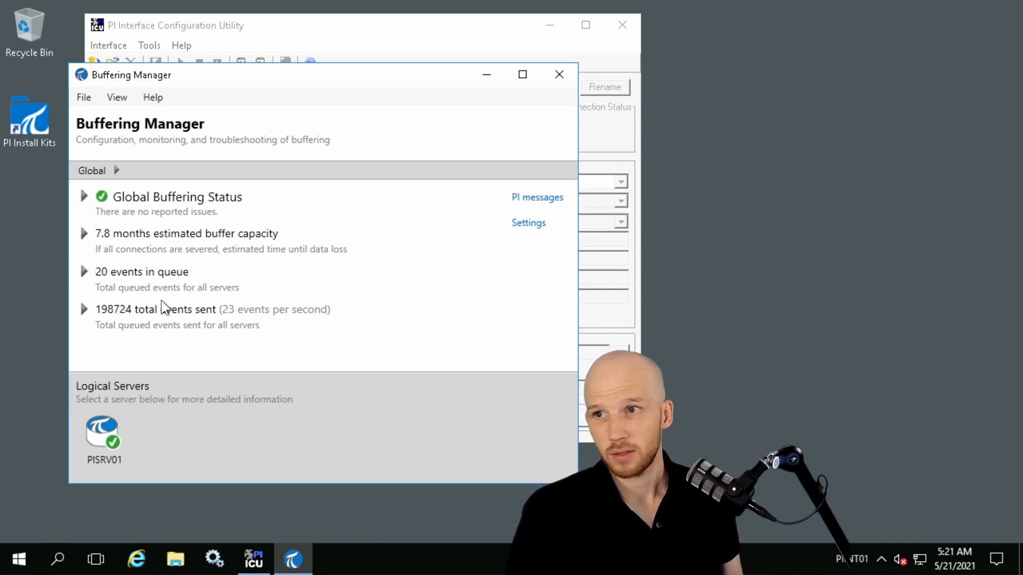
left_click(84, 310)
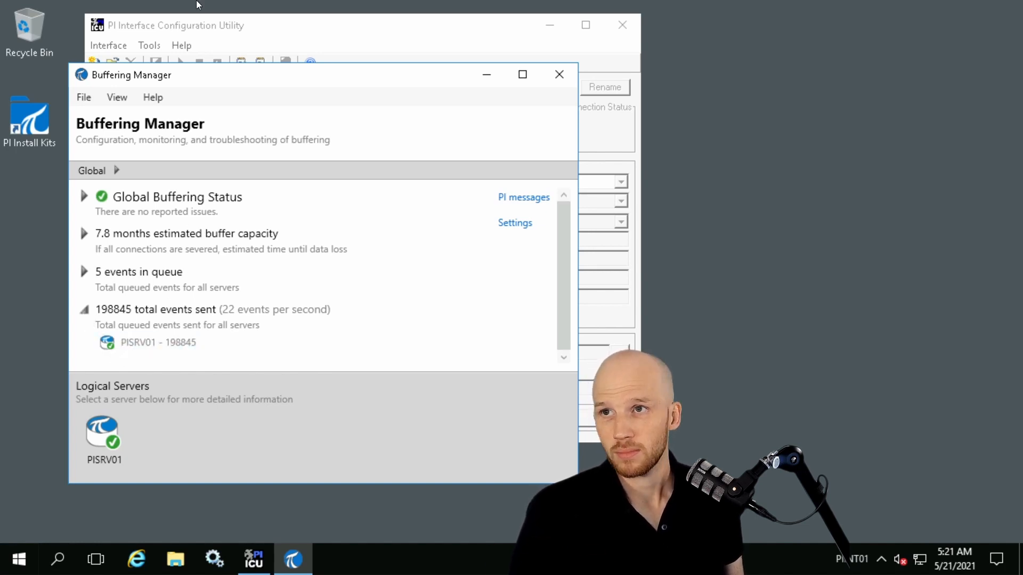
Return to the Create New Collective wizard on PISRV01 and confirm that the PI interface servers configuration is verified.
left_click(222, 6)
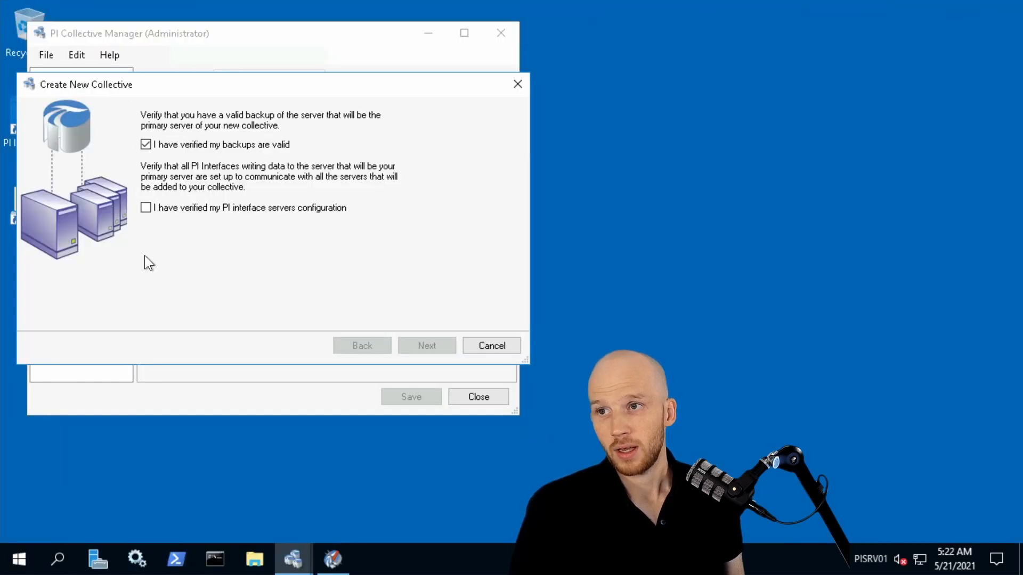
left_click(174, 212)
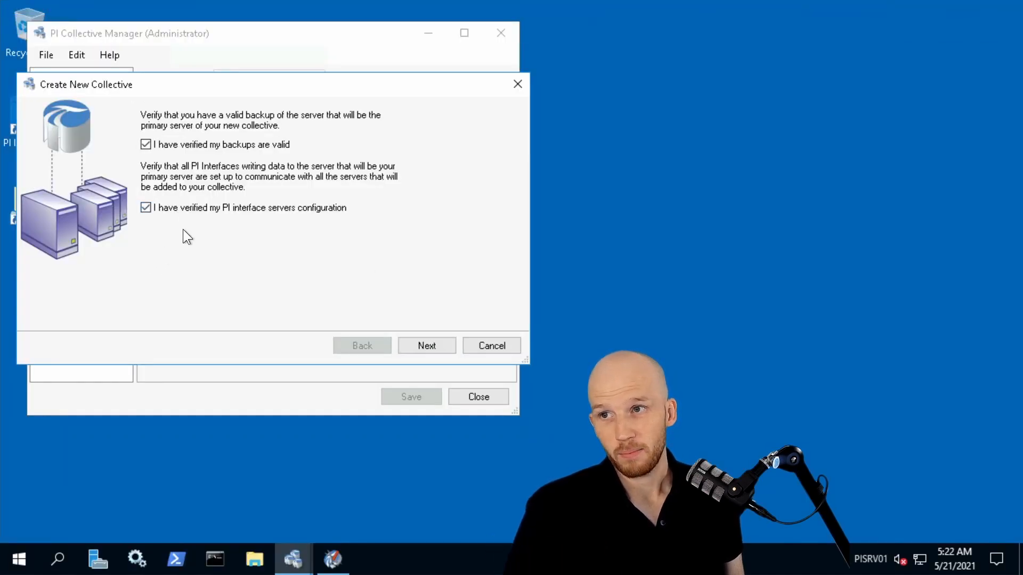
left_click(415, 346)
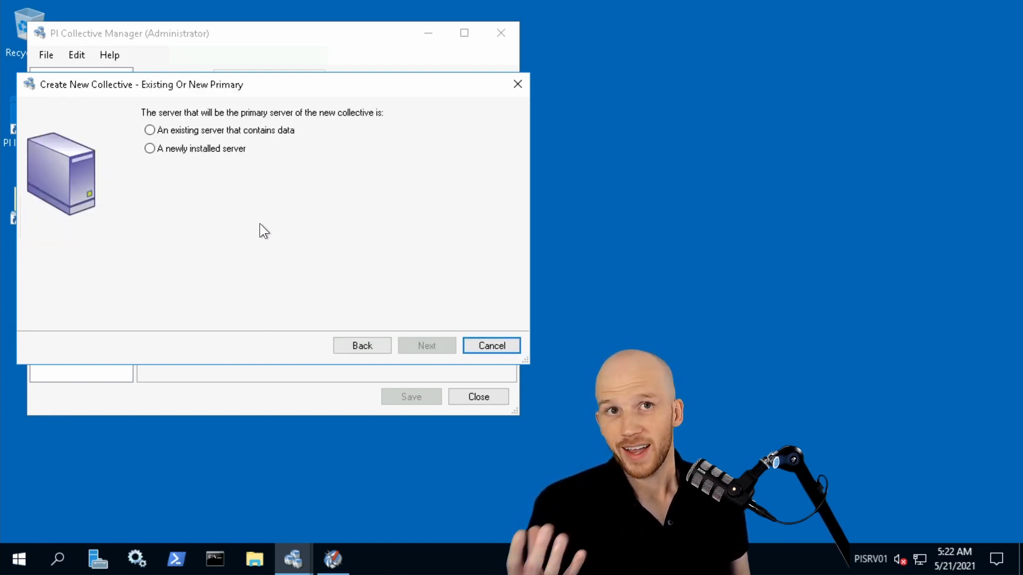
Define the primary as an existing server that contains data and select PISRV01 as the collective primary.
left_click(196, 131)
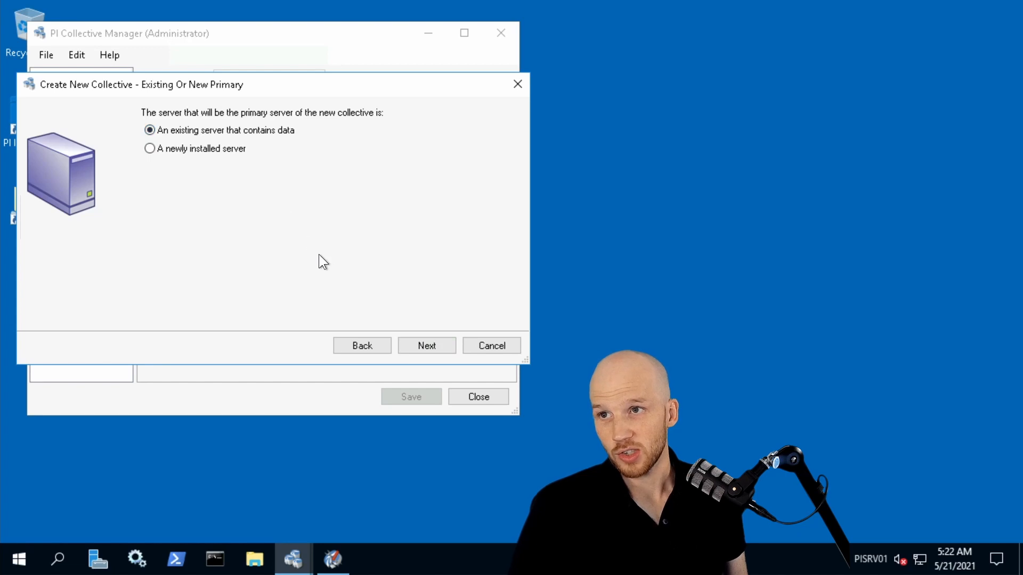
left_click(439, 345)
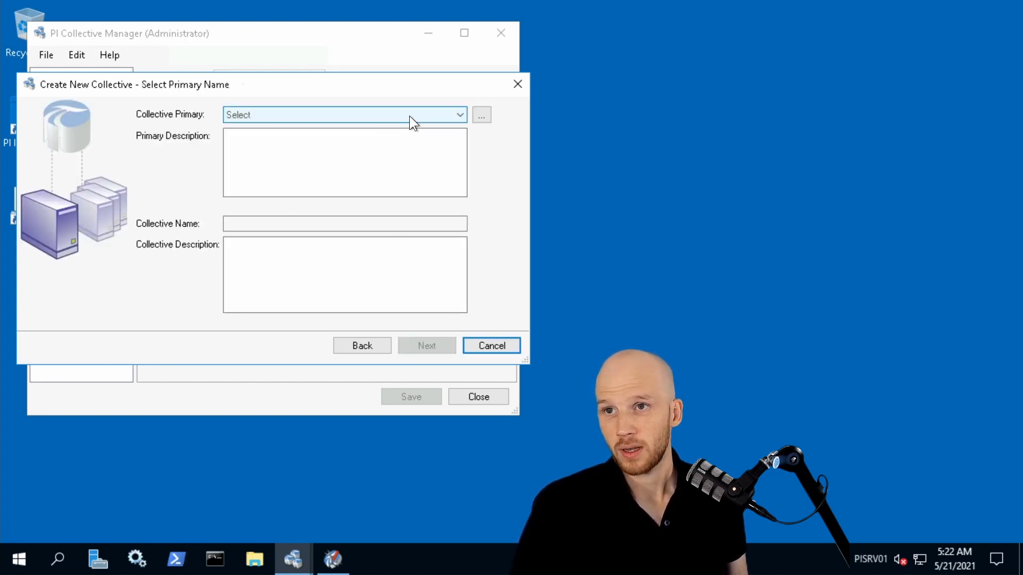
left_click(410, 117)
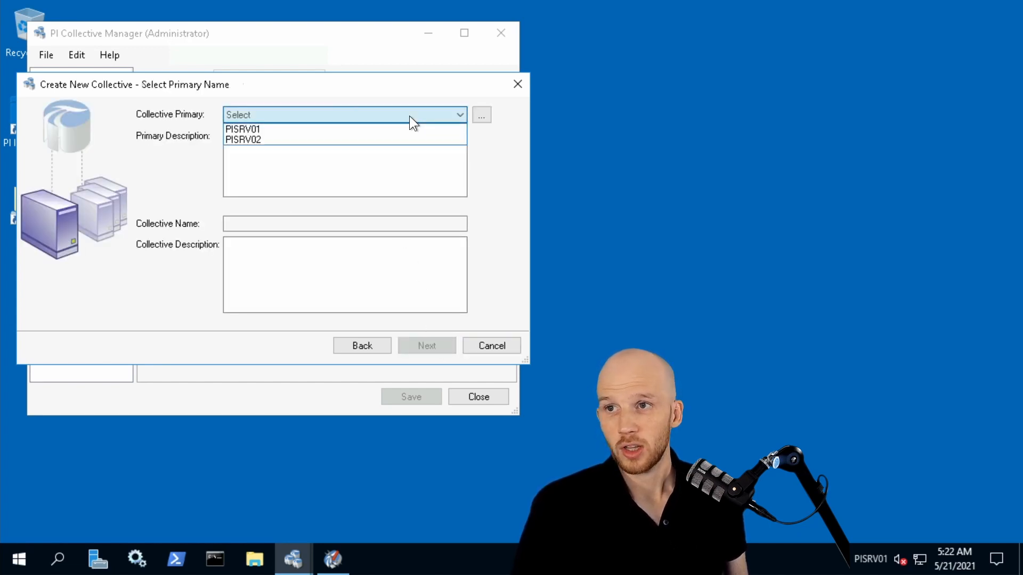
left_click(346, 129)
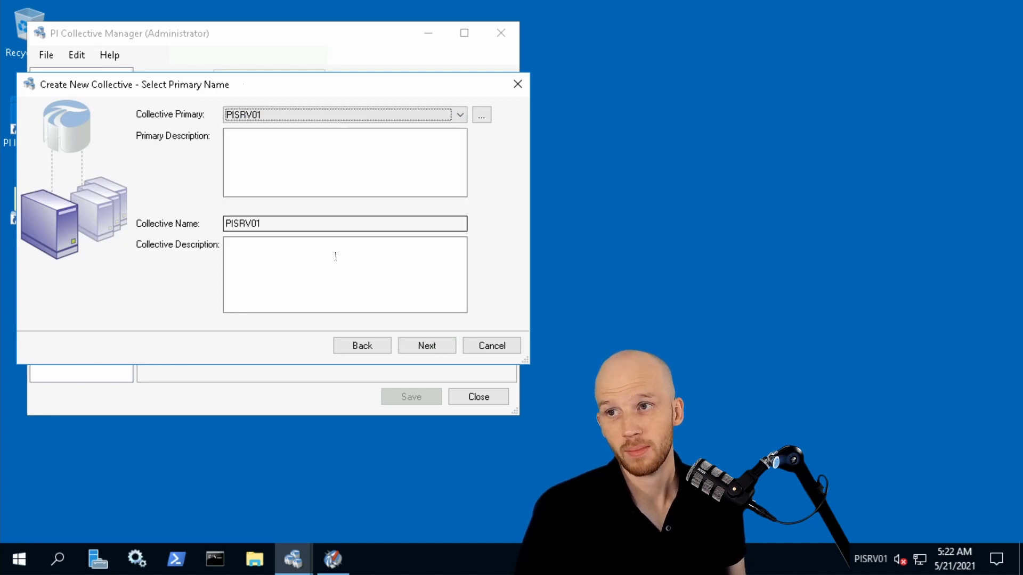
left_click(442, 344)
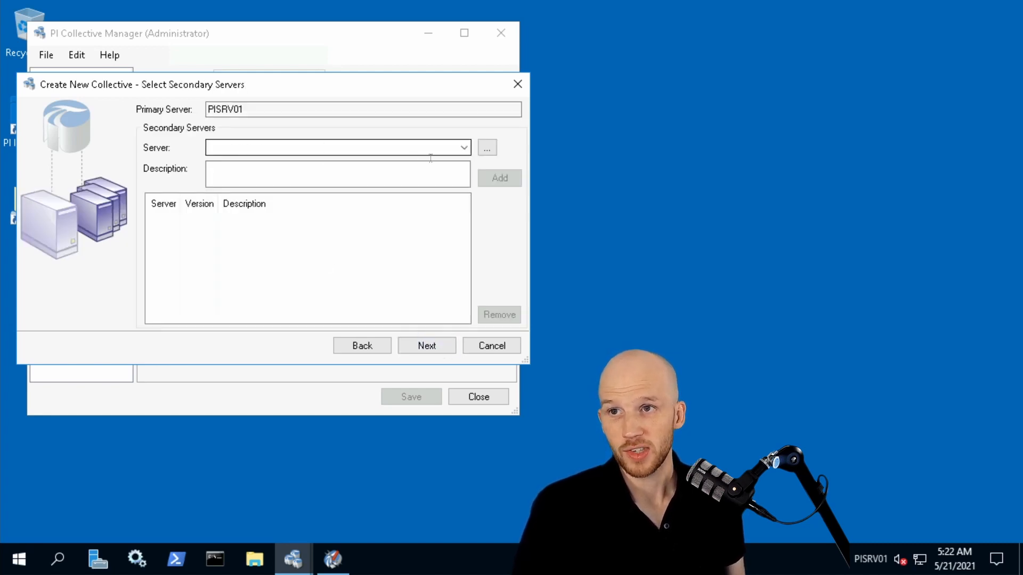
Add PISRV02 as the secondary server of the new collective, checking the server connections in PI Connection Manager.
left_click(465, 148)
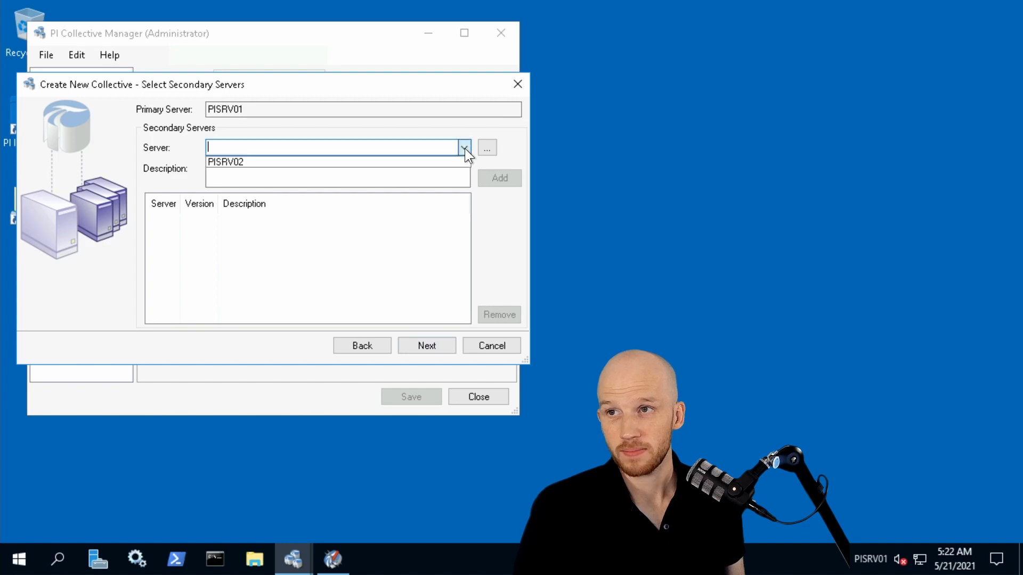
left_click(299, 162)
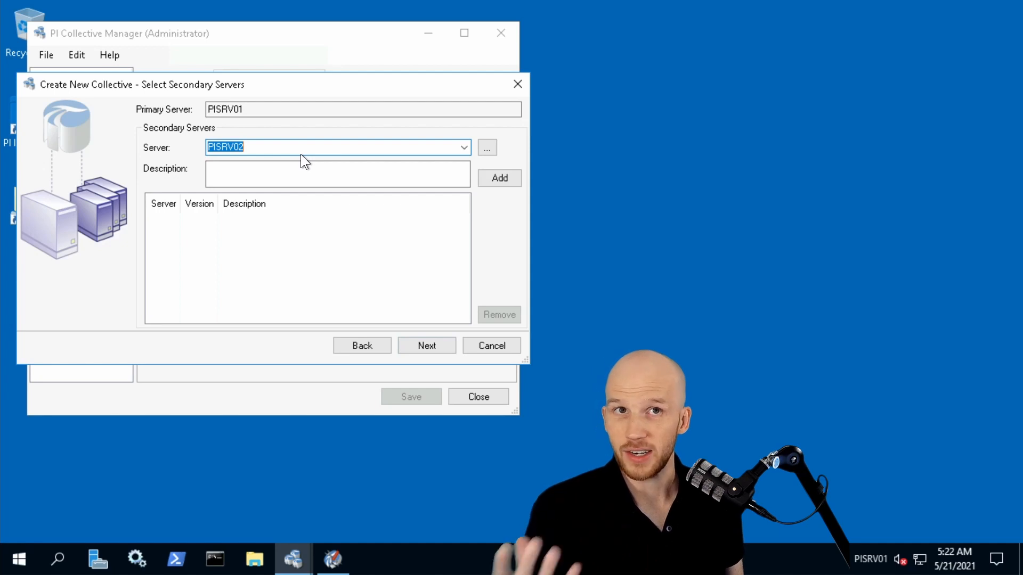
left_click(490, 144)
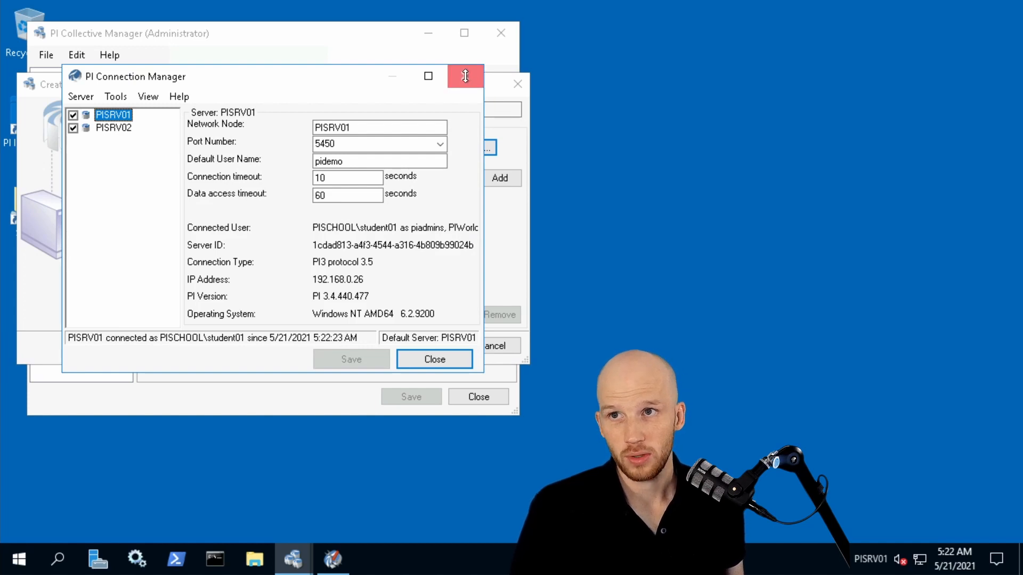
left_click(465, 75)
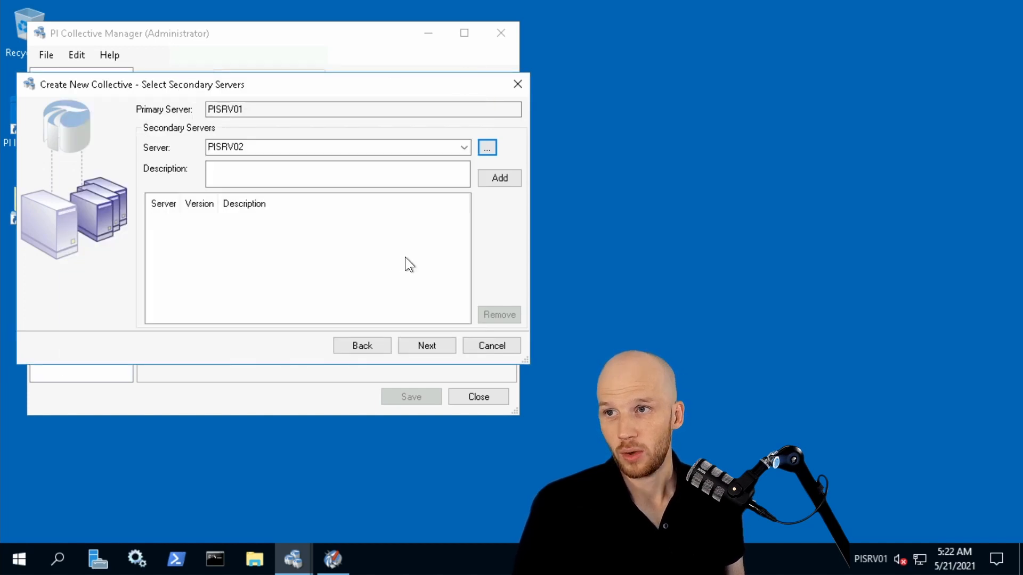
left_click(500, 179)
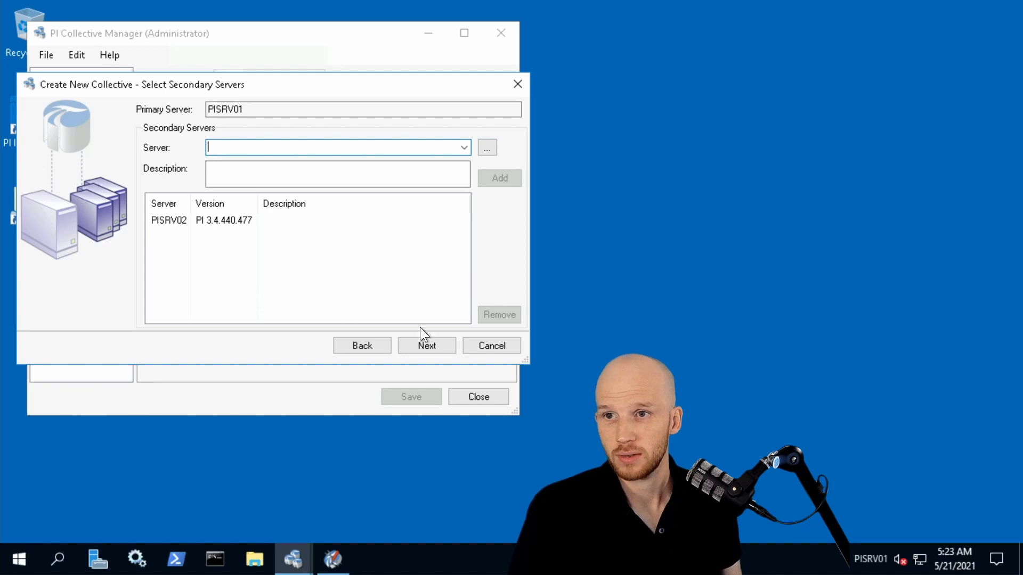
left_click(434, 346)
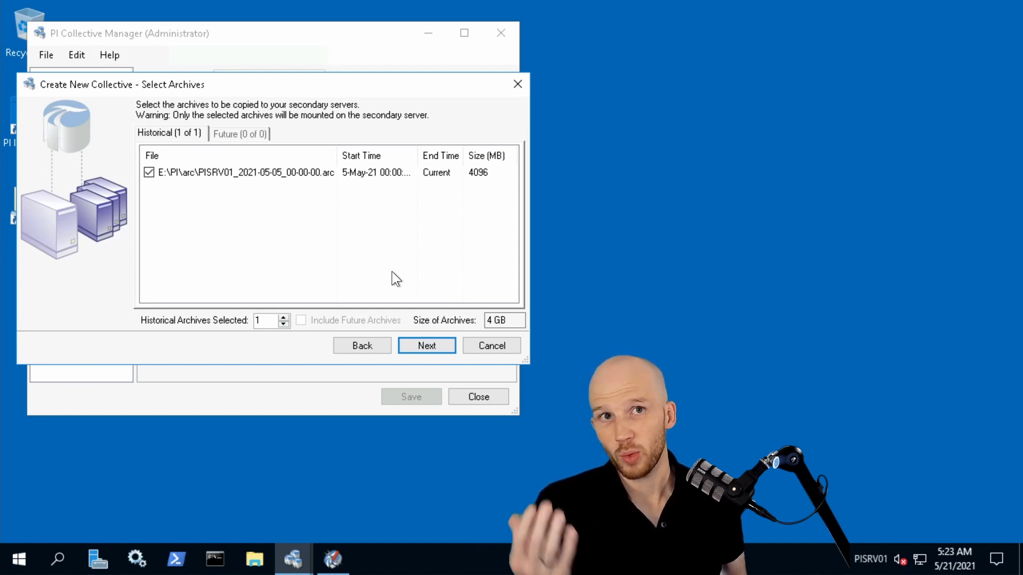
Accept the selected archive and the backup location C:\ProgramData\Backup_20210521, create the collective and finish the wizard.
left_click(442, 346)
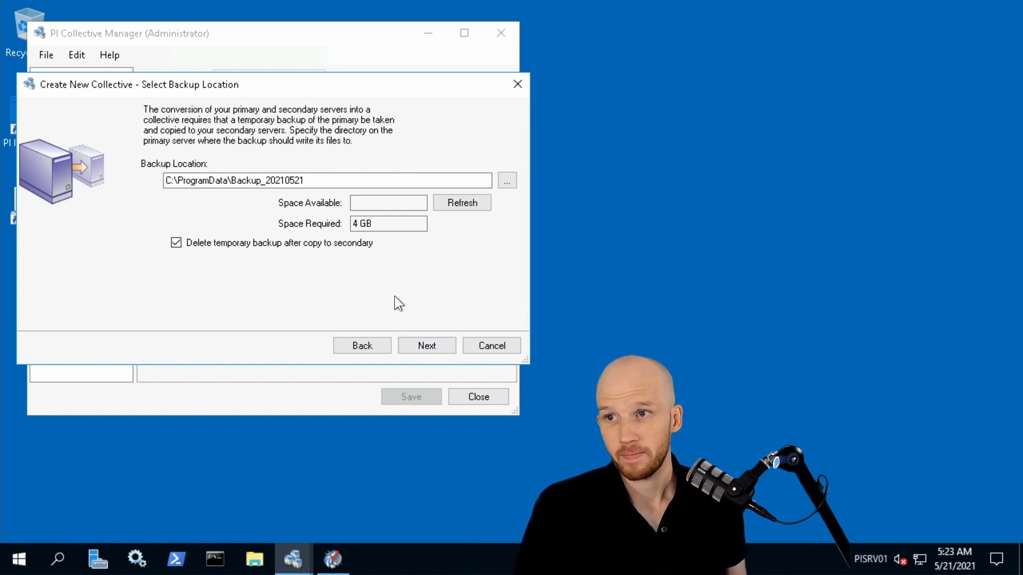
left_click(441, 346)
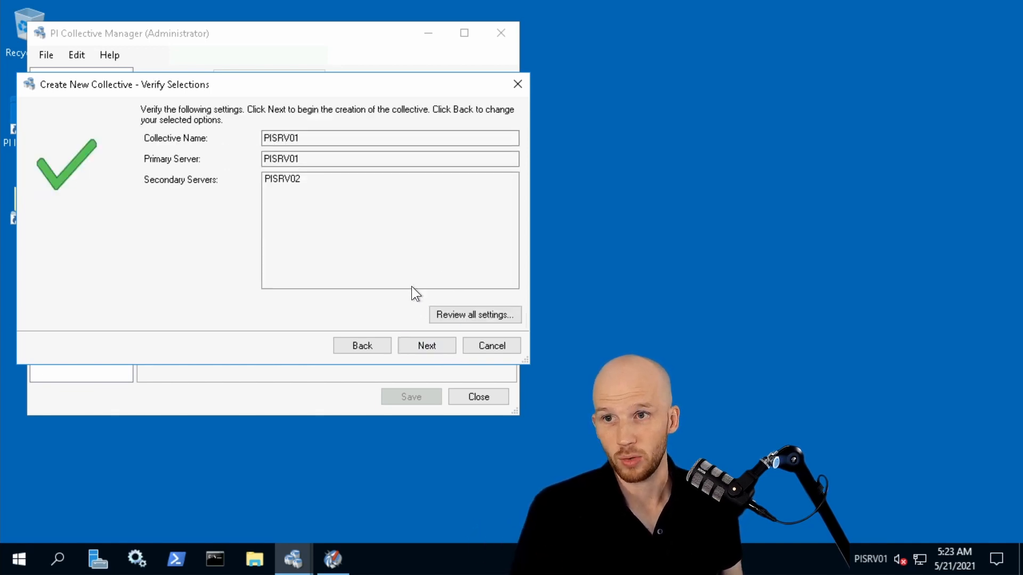
left_click(437, 352)
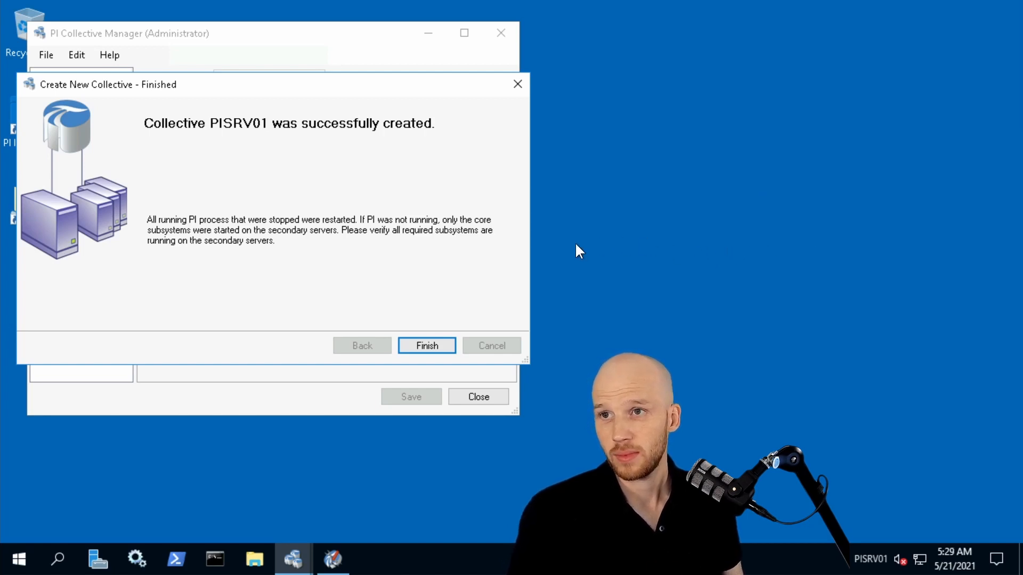
left_click(421, 348)
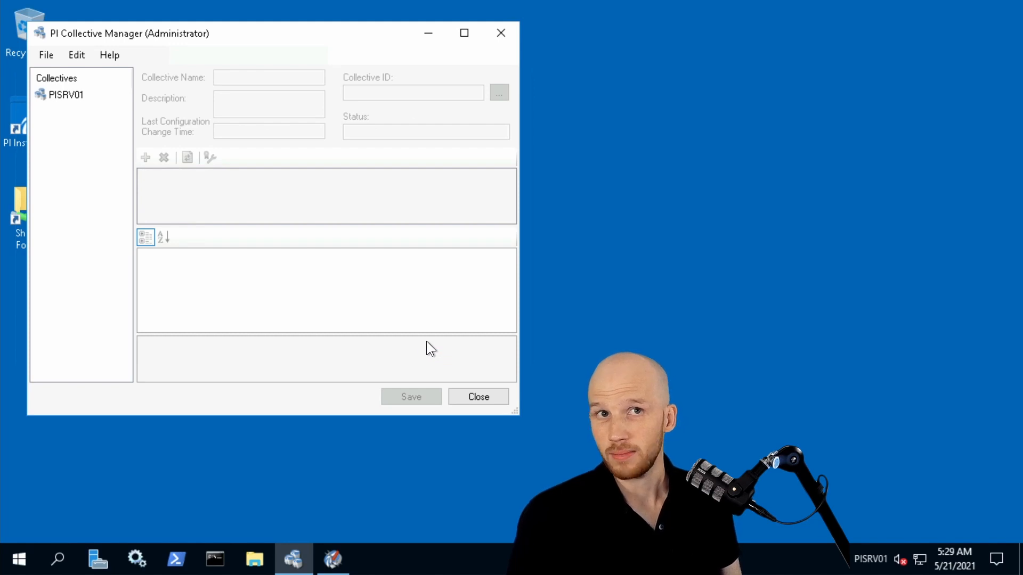
Close PI Collective Manager and restart PI System Management Tools on PISRV01.
left_click(460, 397)
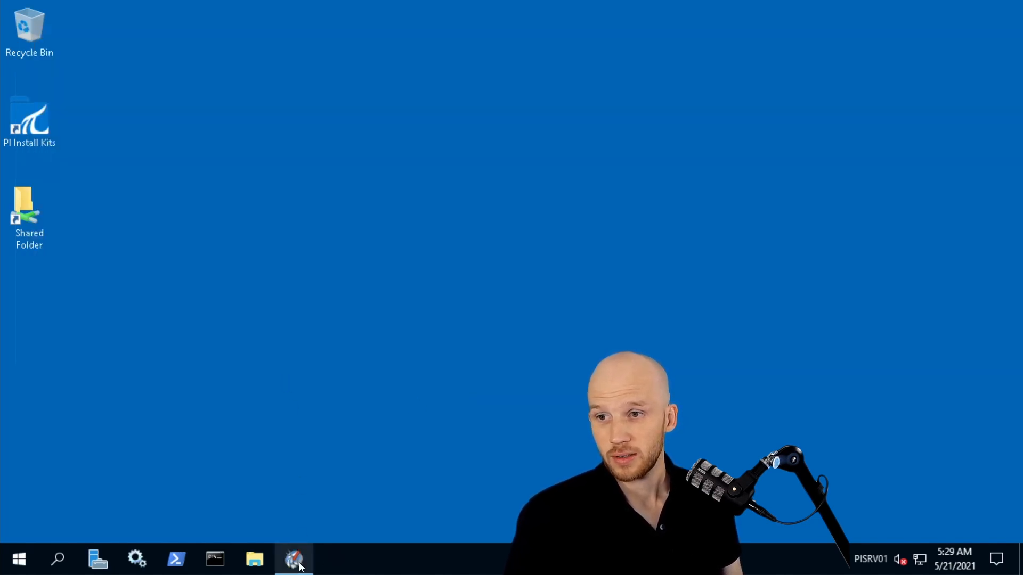
left_click(307, 546)
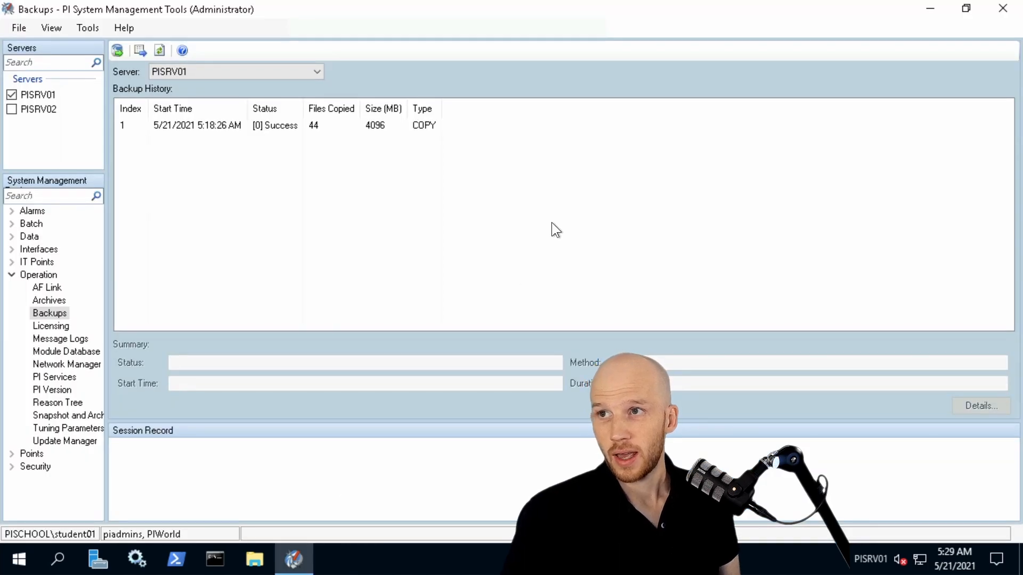
left_click(1010, 10)
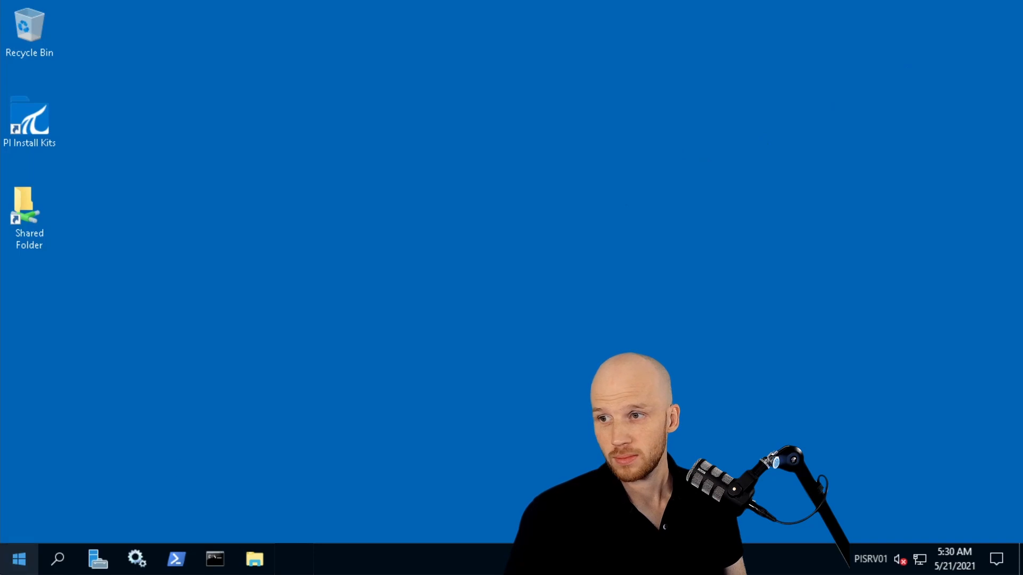
left_click(16, 560)
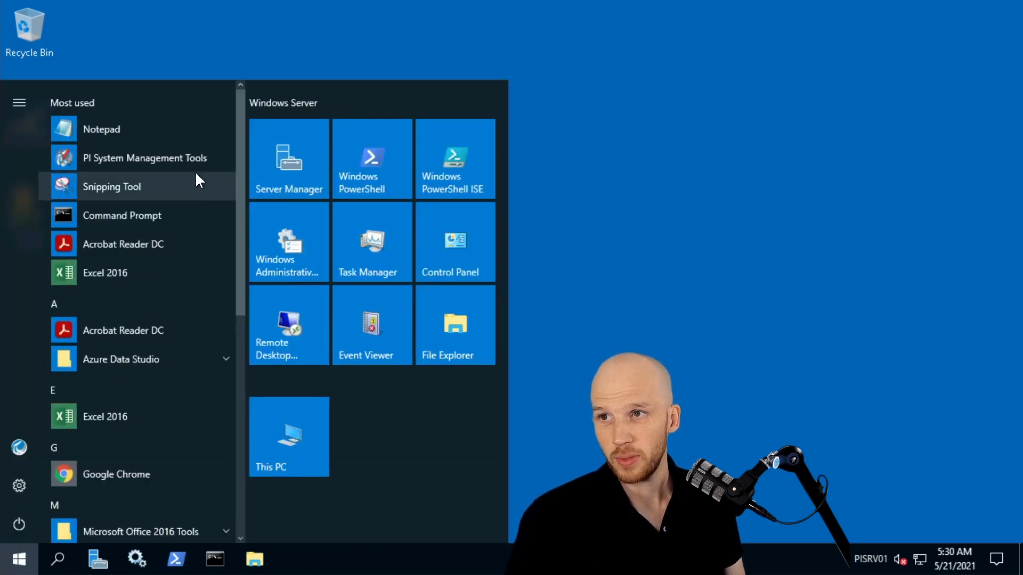
left_click(202, 159)
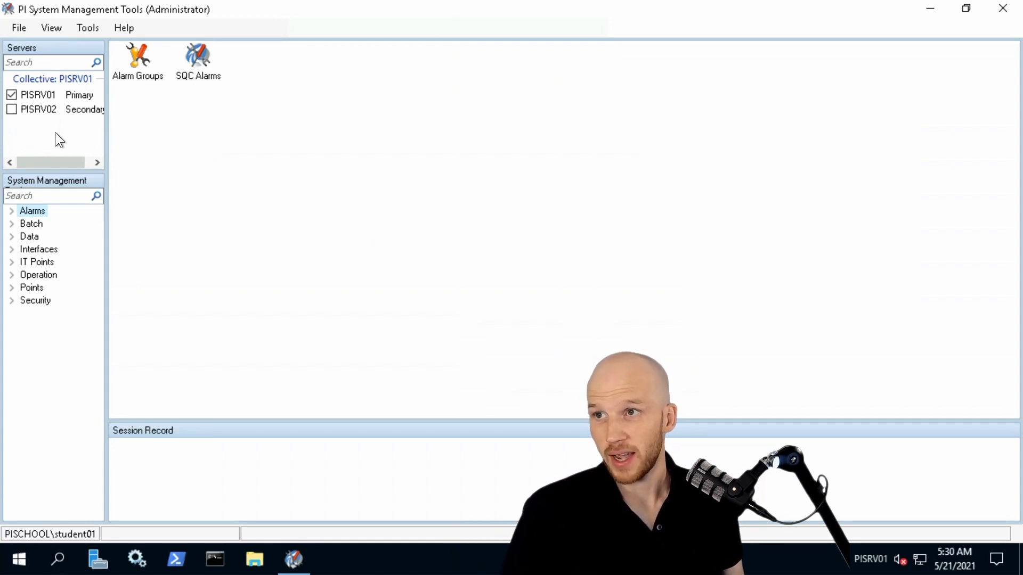
Open the Current Values tool under Data for the primary server PISRV01.
left_click(23, 125)
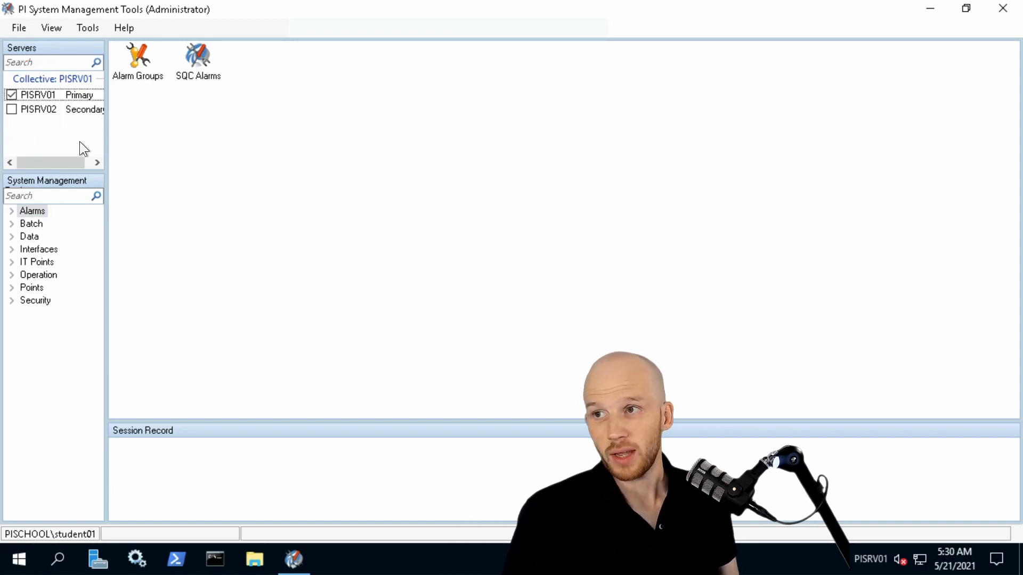
left_click(11, 238)
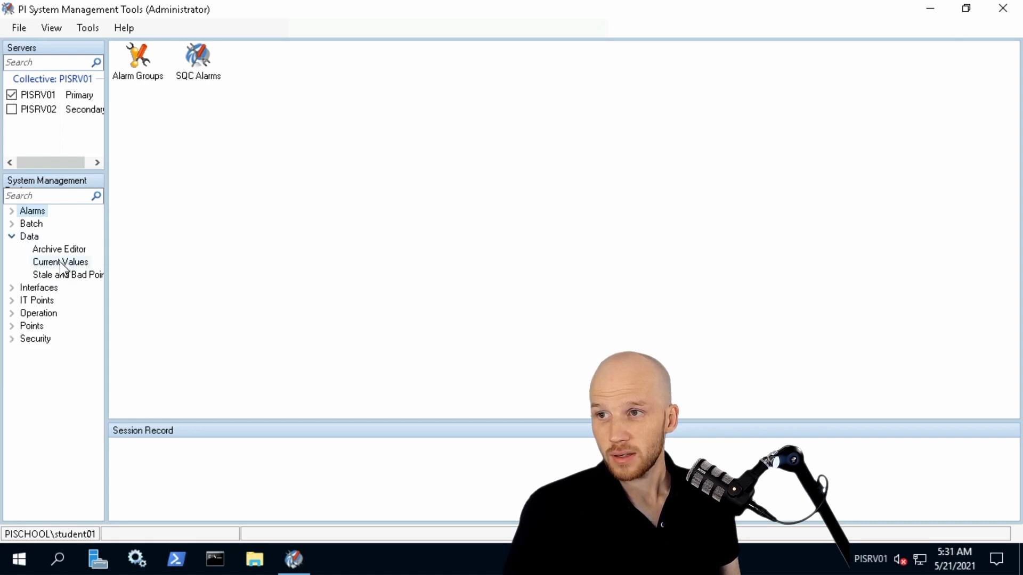
left_click(60, 261)
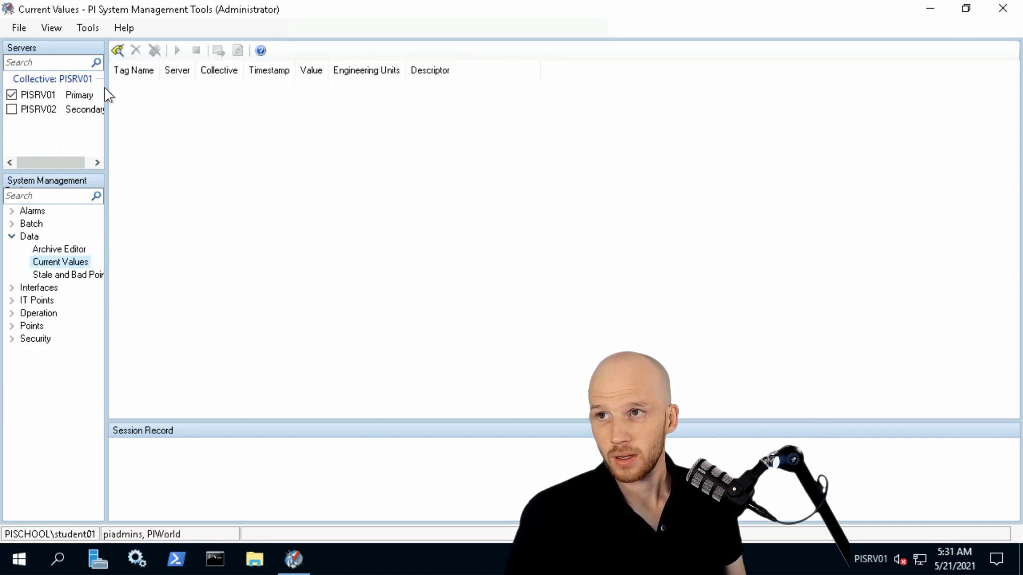
Search the PISRV01 tags with the point source mask PIINT*.
left_click(118, 50)
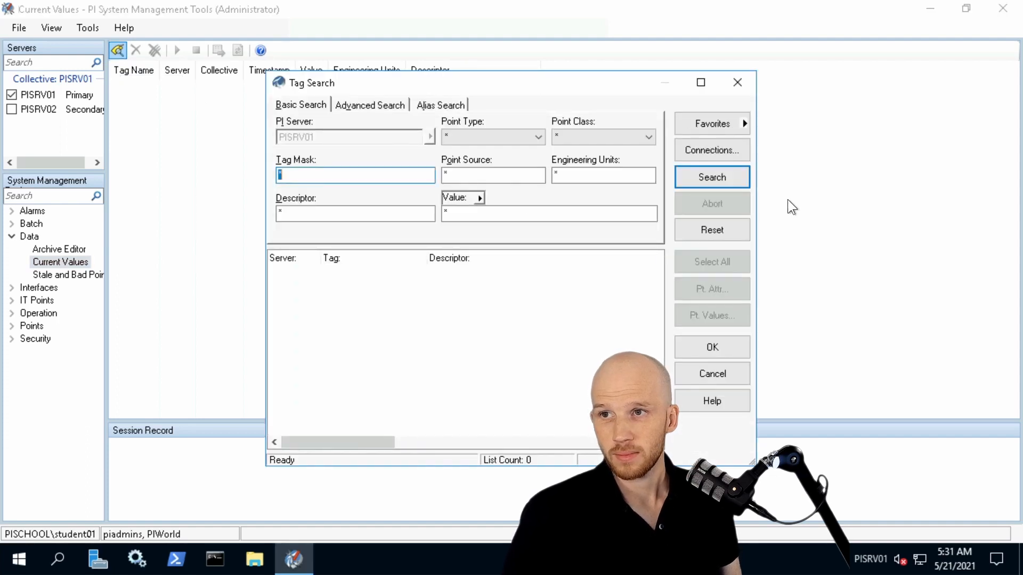
left_click(449, 173)
double_click(449, 173)
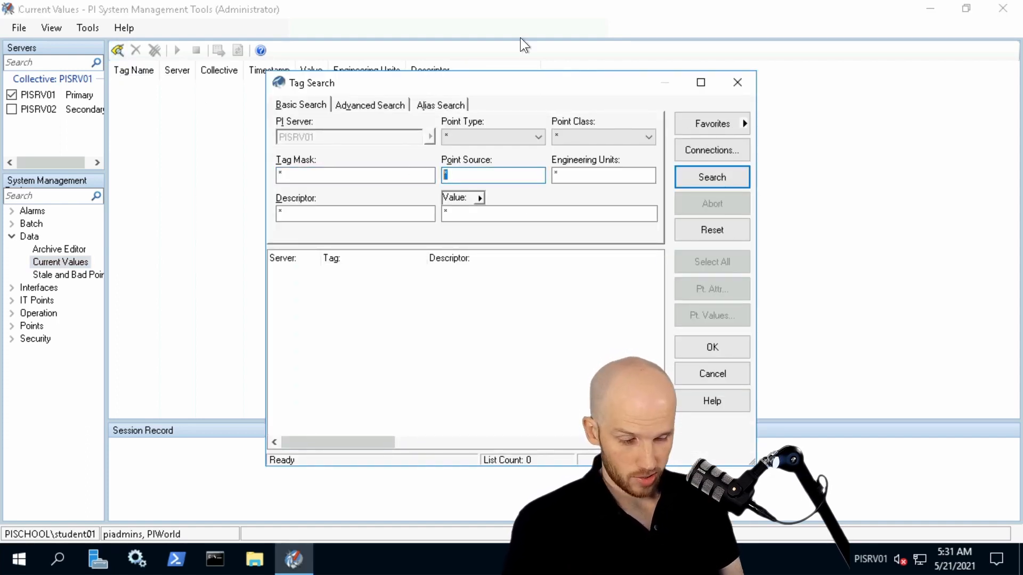
type("PIINT*")
key("Return")
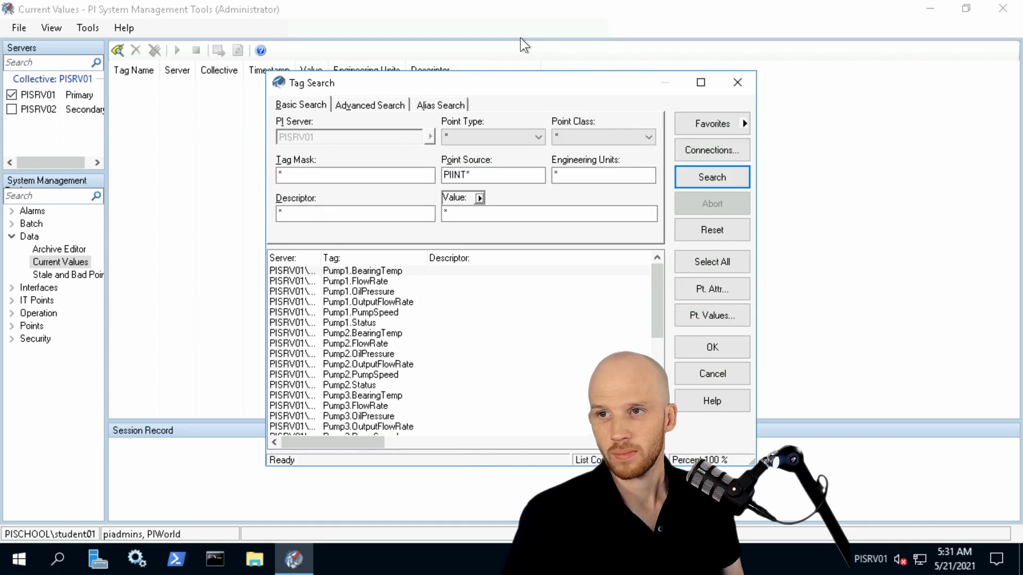
Load all the found PIINT* tags from PISRV01 into the current values list and start updating their values.
left_click(697, 263)
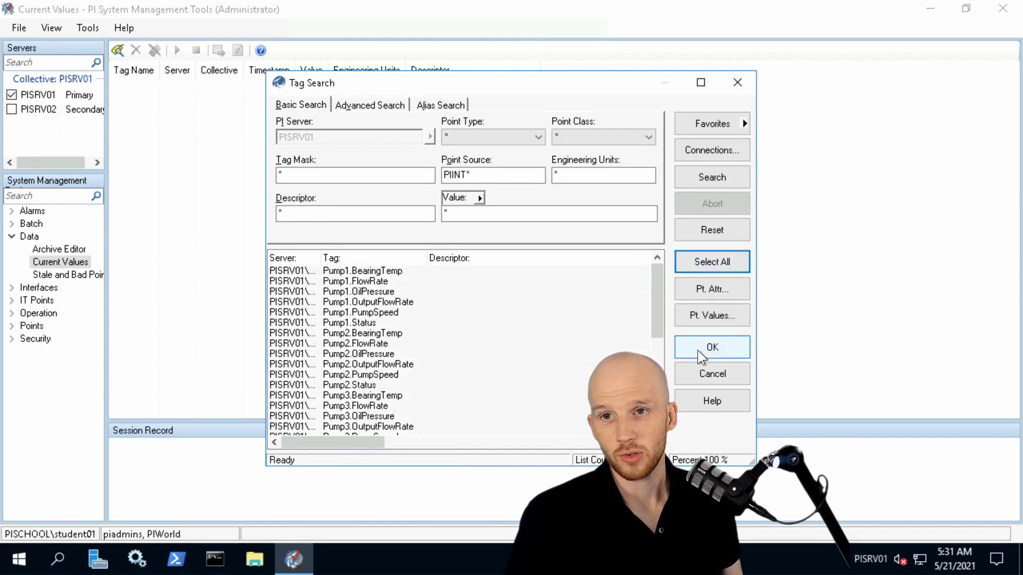
left_click(699, 355)
left_click(174, 49)
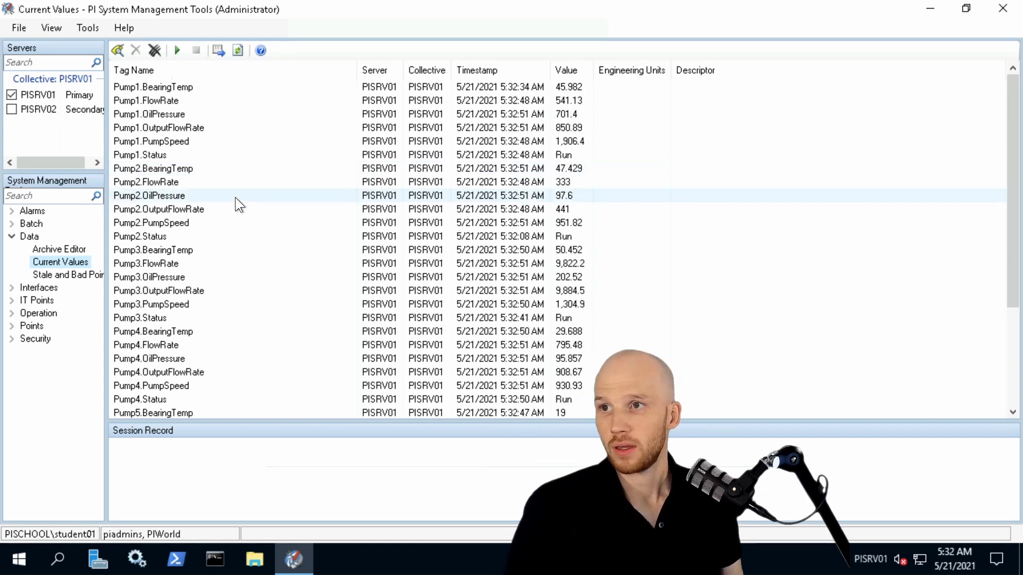
Include PISRV02, load all PIINT* point source tags from both servers into the current values list, and start updating them.
left_click(11, 109)
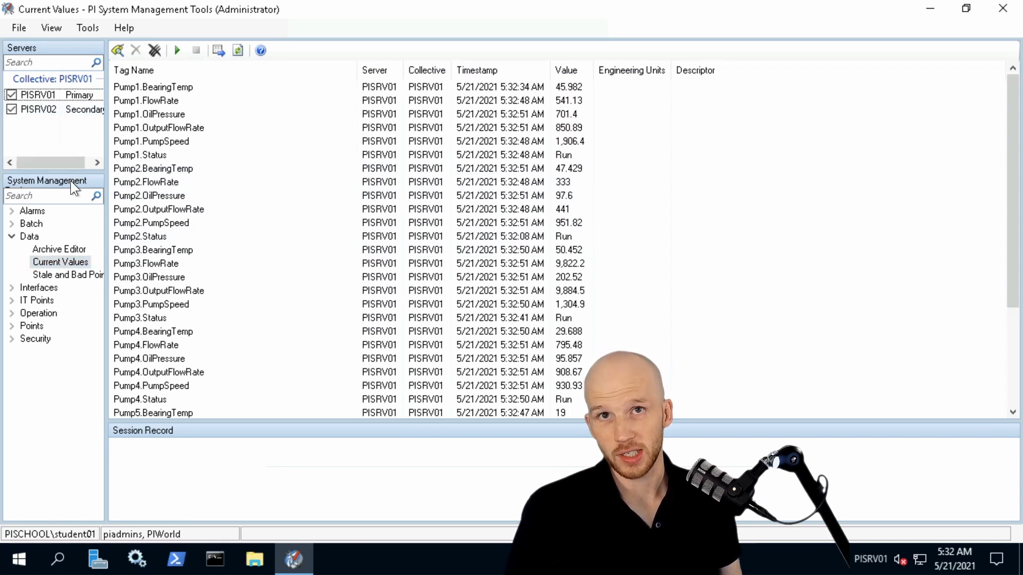
left_click(119, 49)
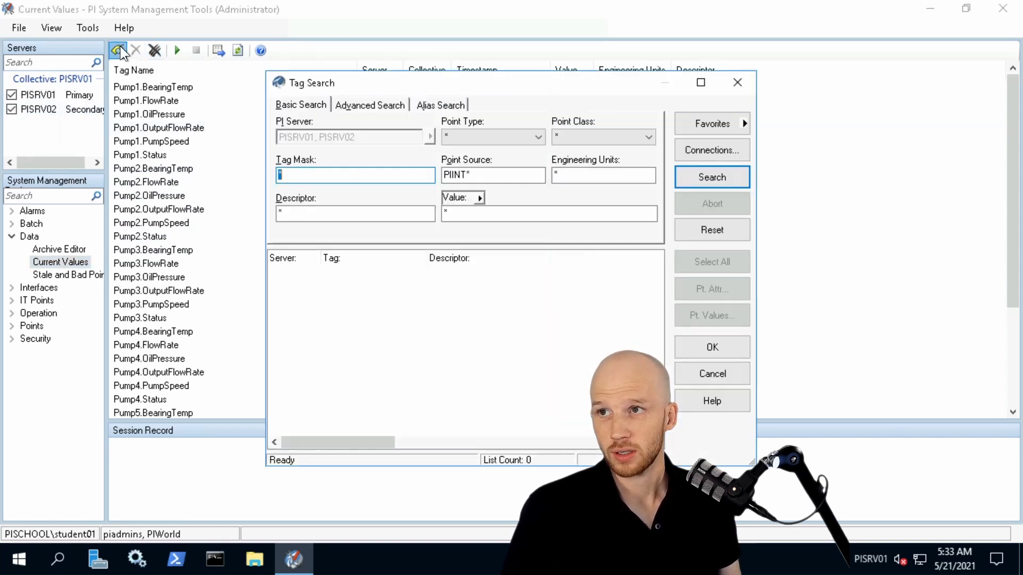
left_click(696, 183)
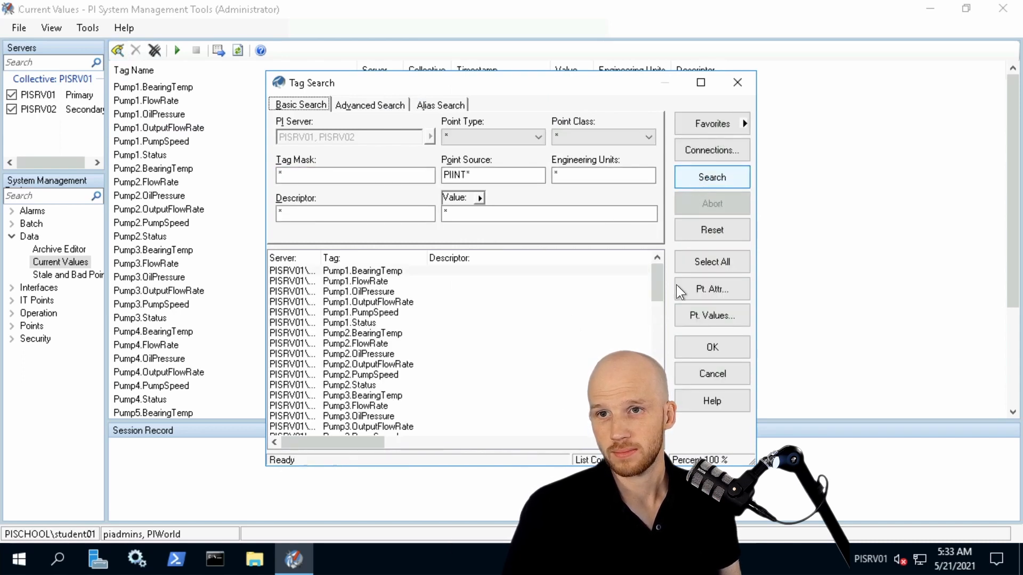
left_click(692, 266)
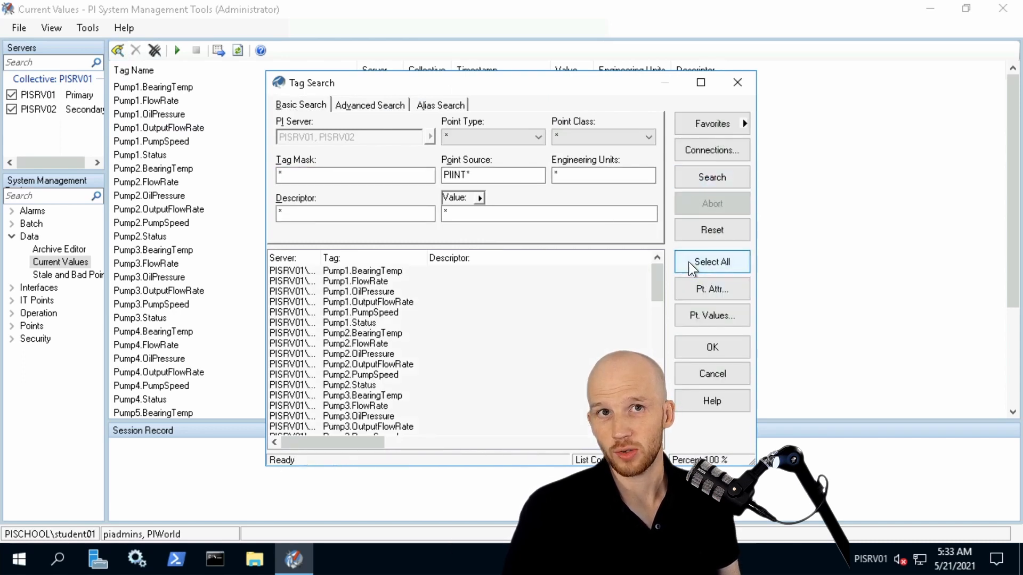
left_click(708, 349)
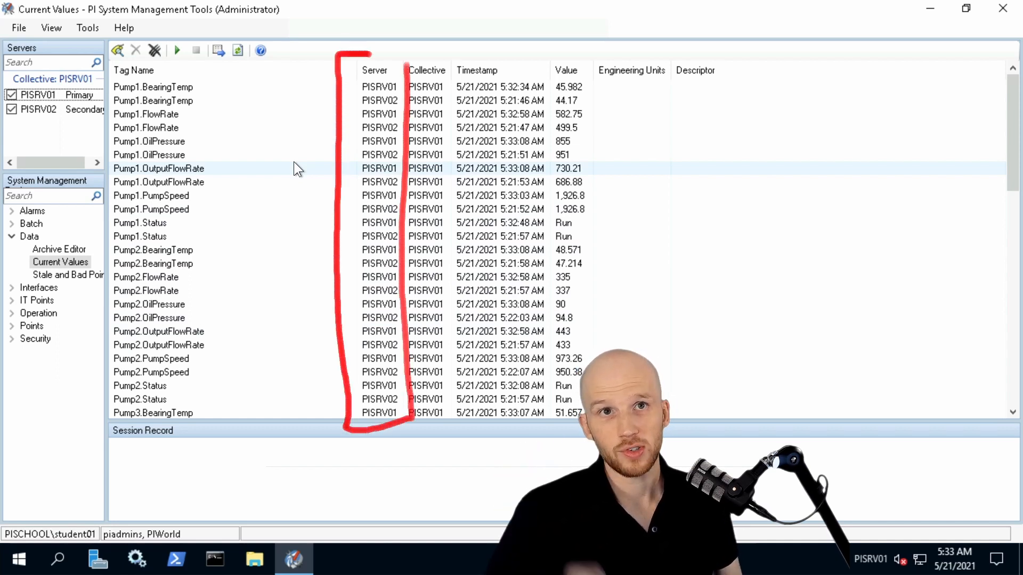
left_click(176, 51)
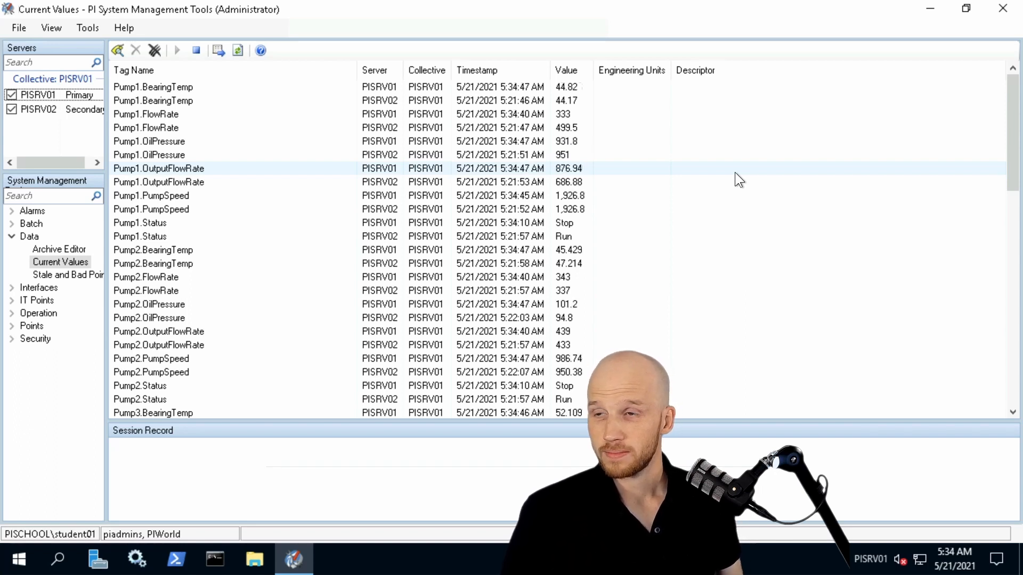
Open the Message Logs tool under Operation and retrieve the PI message log for PISRV02 only.
left_click(11, 314)
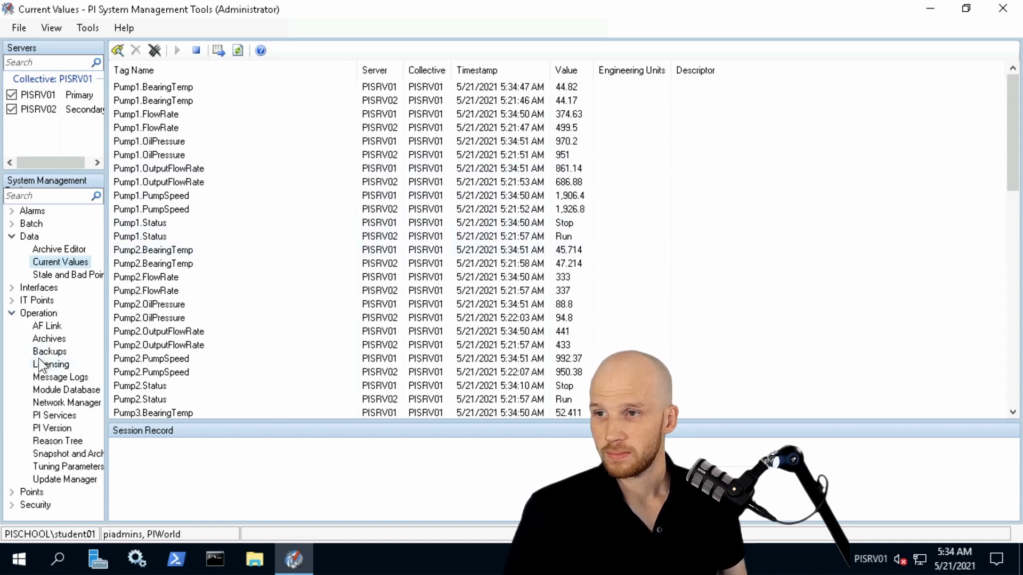
left_click(54, 377)
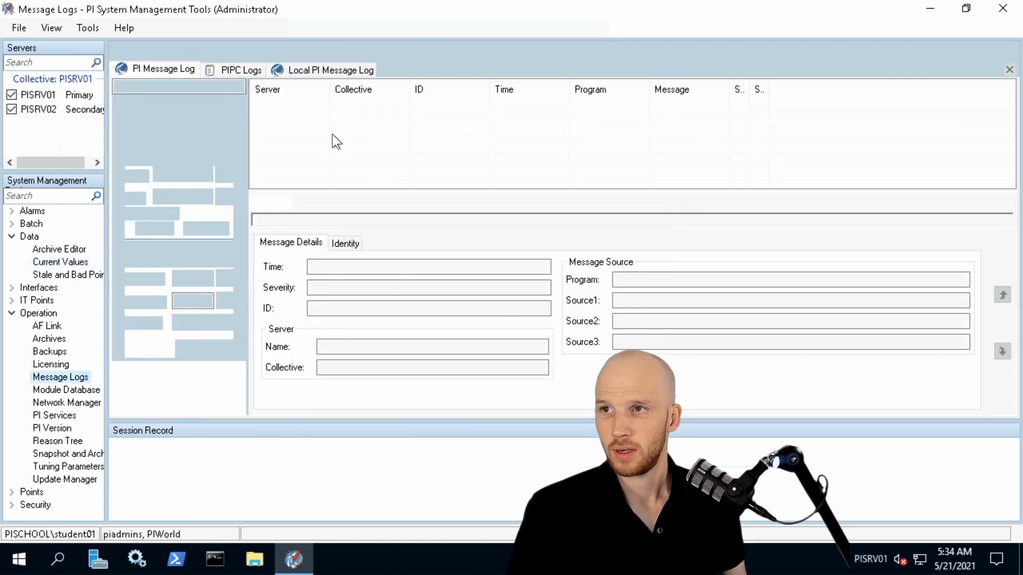
left_click(11, 95)
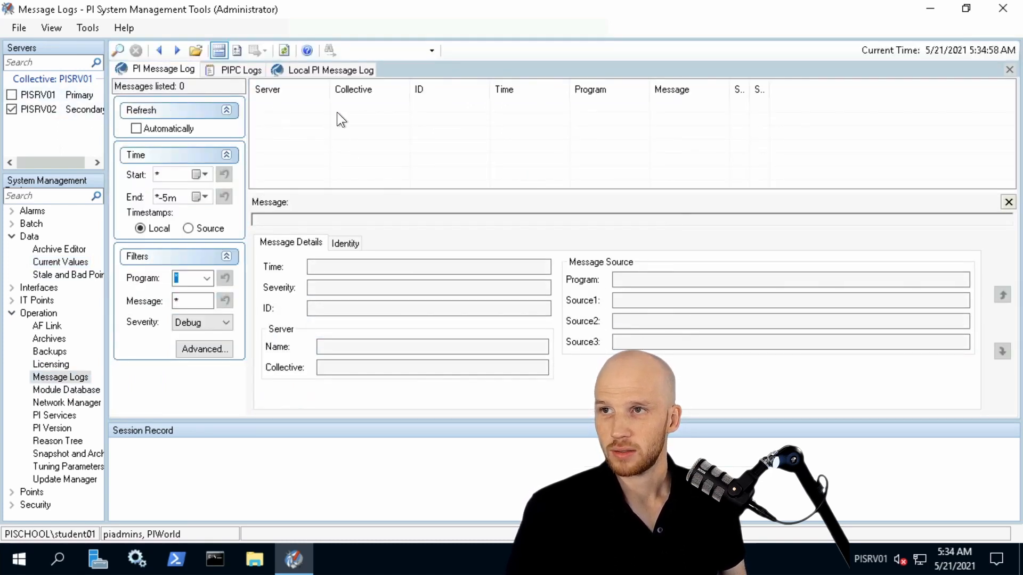
left_click(119, 50)
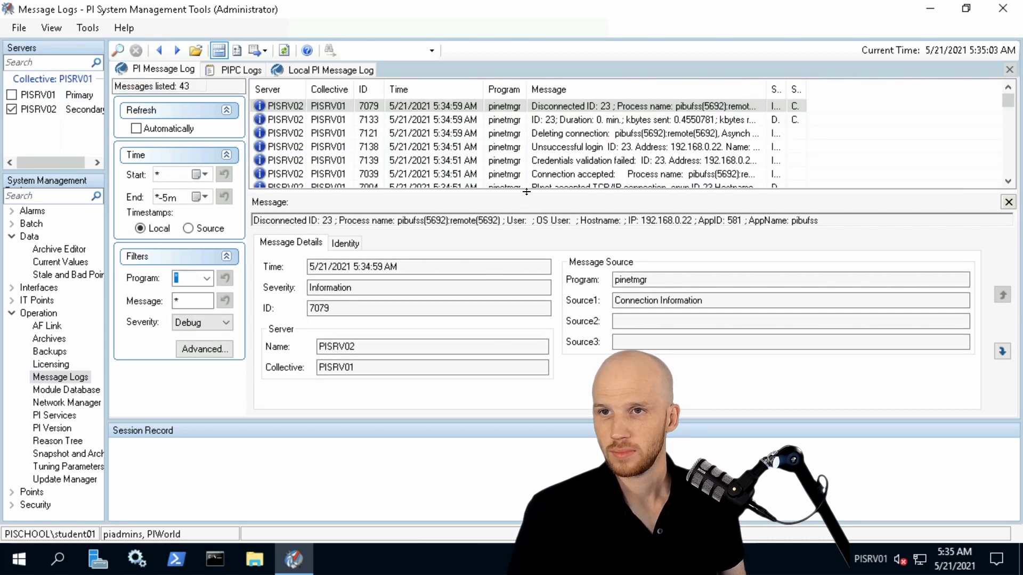
Widen the message column, select the unsuccessful login entry with ID 7138, and resize the details pane to read its full message.
left_click_drag(518, 190, 506, 245)
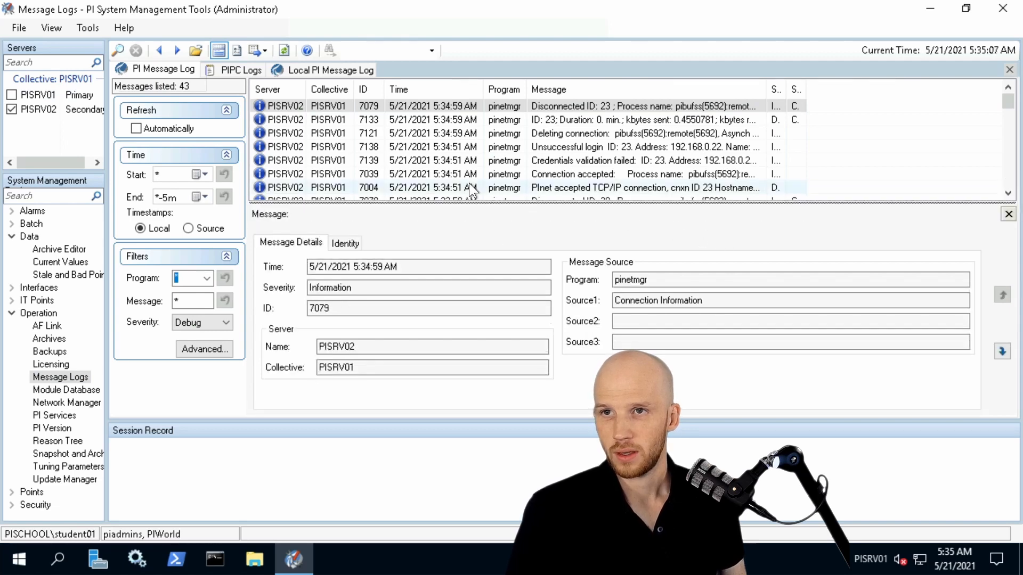
left_click_drag(768, 87, 969, 86)
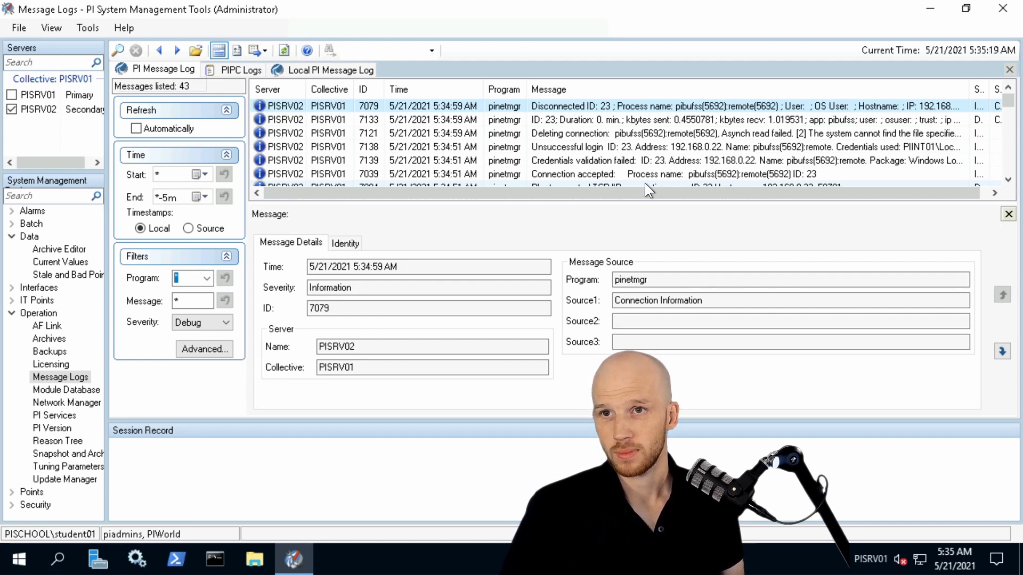
left_click(592, 146)
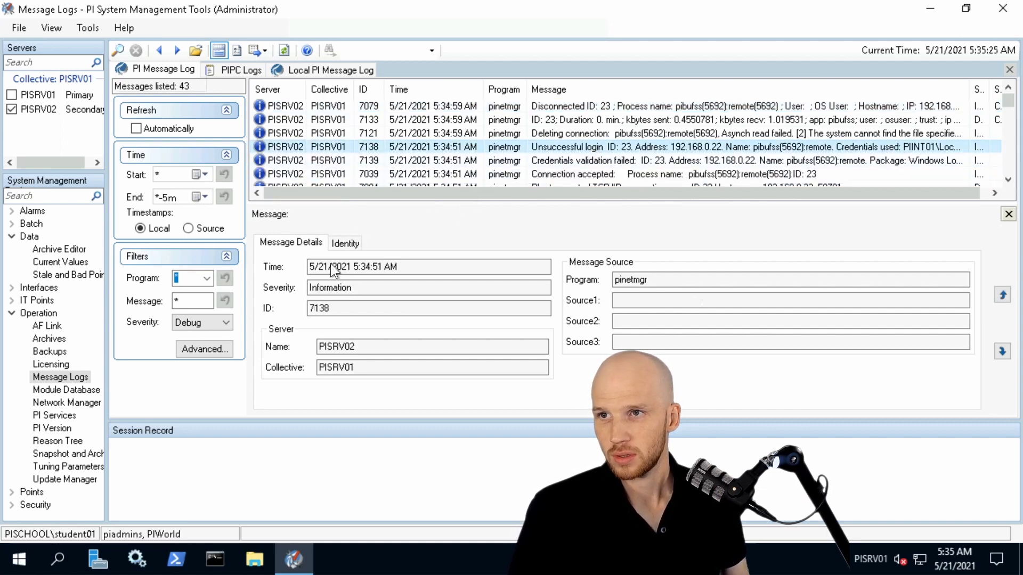
left_click_drag(402, 204, 401, 180)
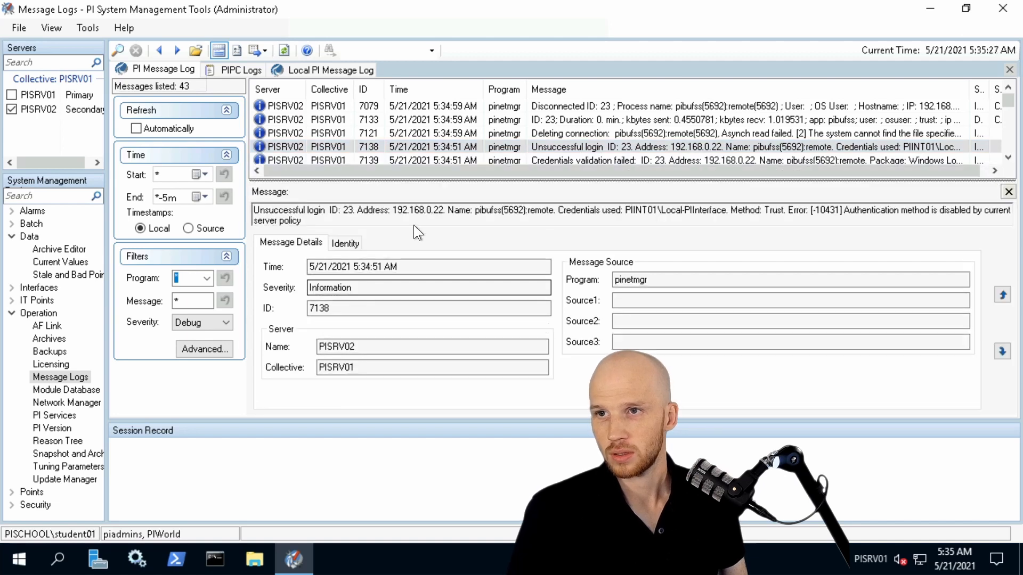